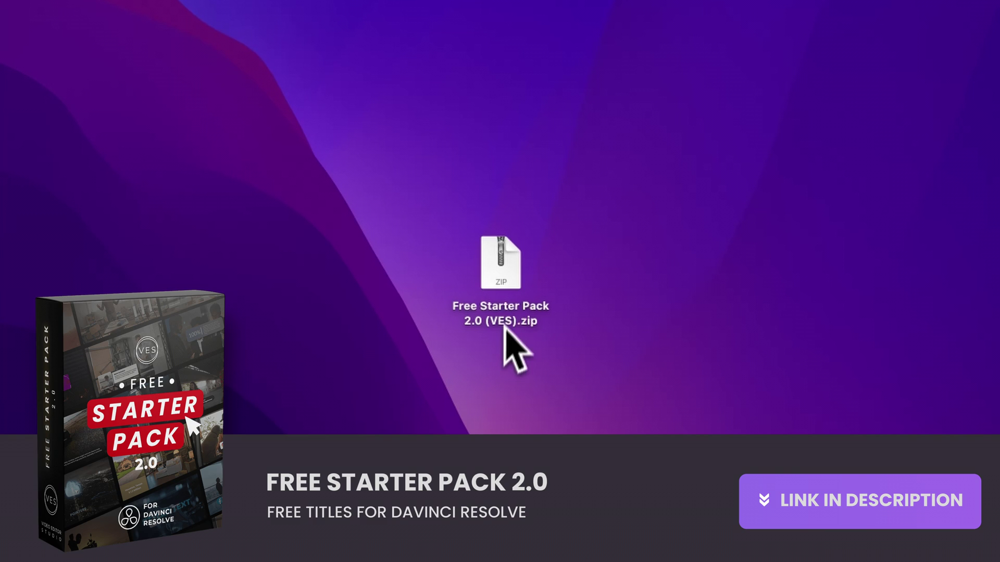
# Step: Extract the Free Starter Pack 2.0 zip and open the extracted (VES) folder
pyautogui.click(499, 277)
pyautogui.doubleClick(499, 277)
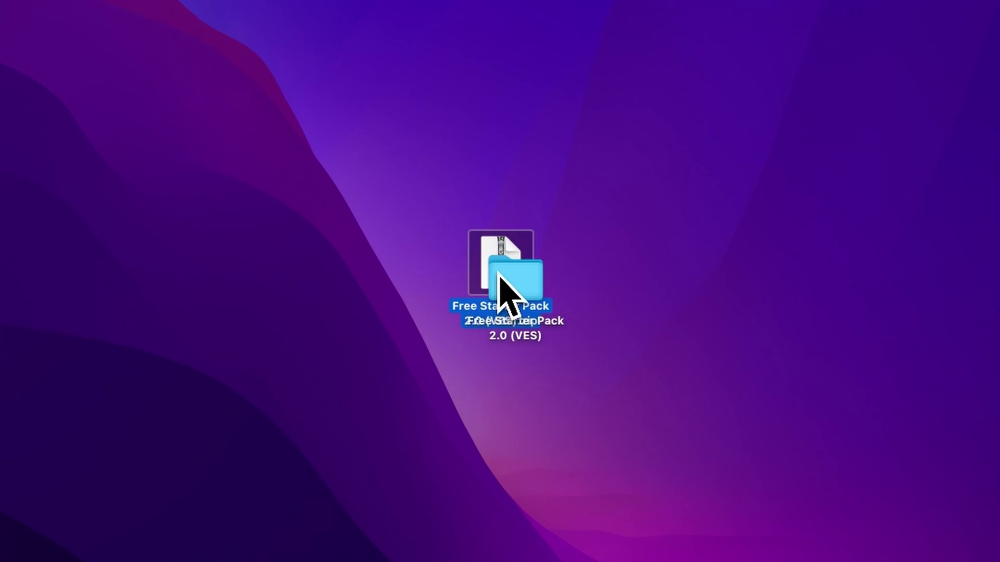
pyautogui.click(518, 367)
pyautogui.doubleClick(514, 281)
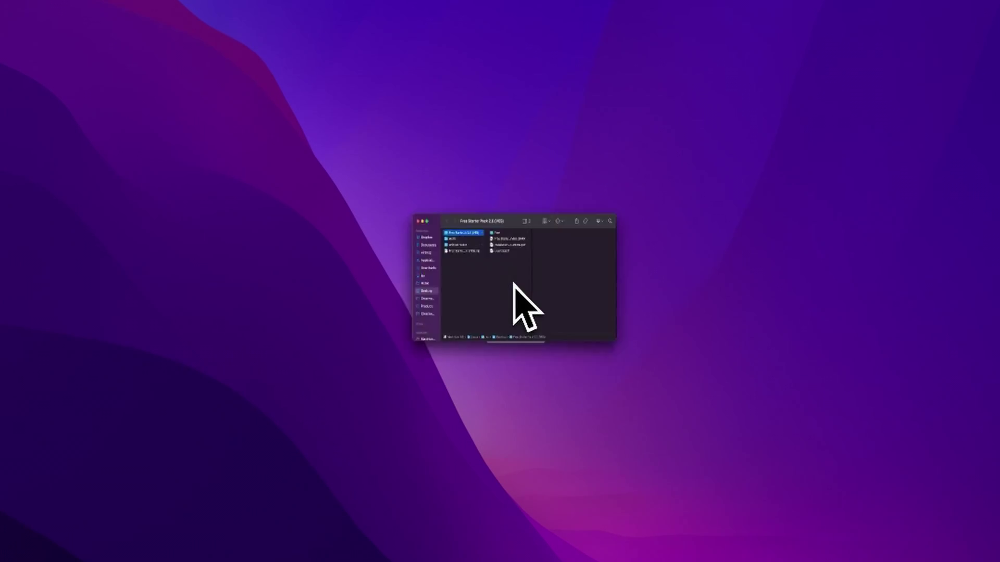
# Step: Preview the licence, instructions and DRFX files, then browse the Font folder's font files
pyautogui.click(472, 191)
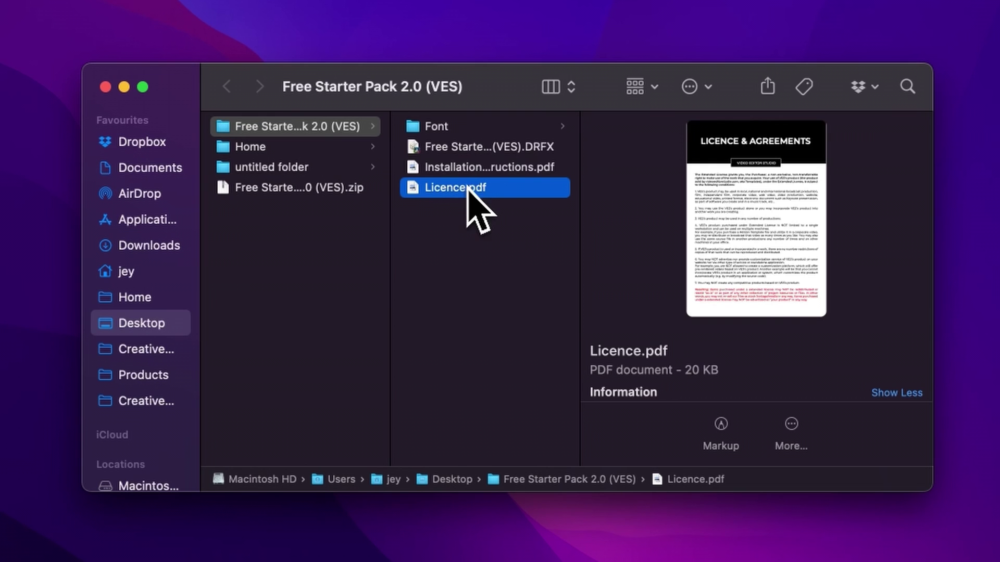
pyautogui.click(468, 167)
pyautogui.click(469, 147)
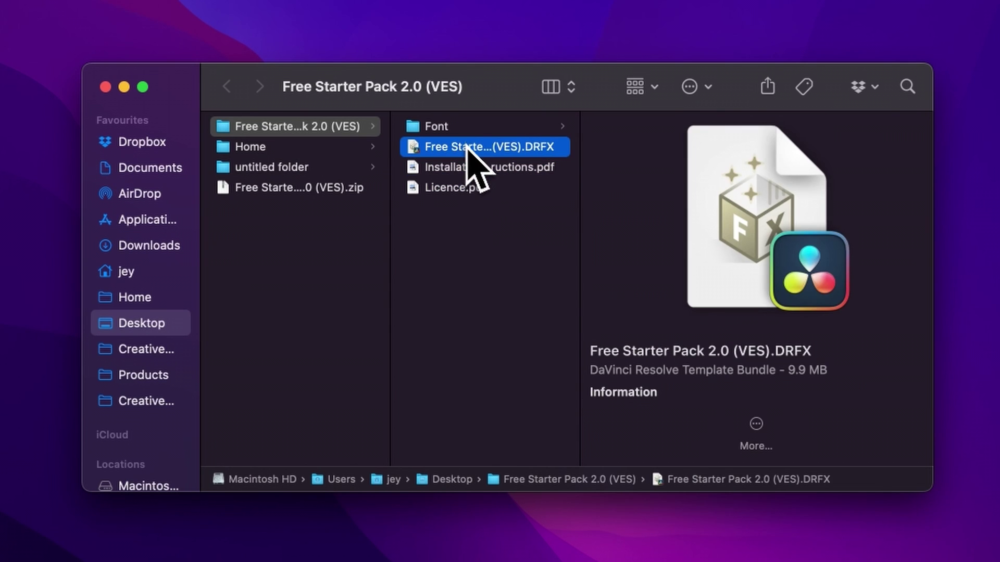
pyautogui.click(466, 127)
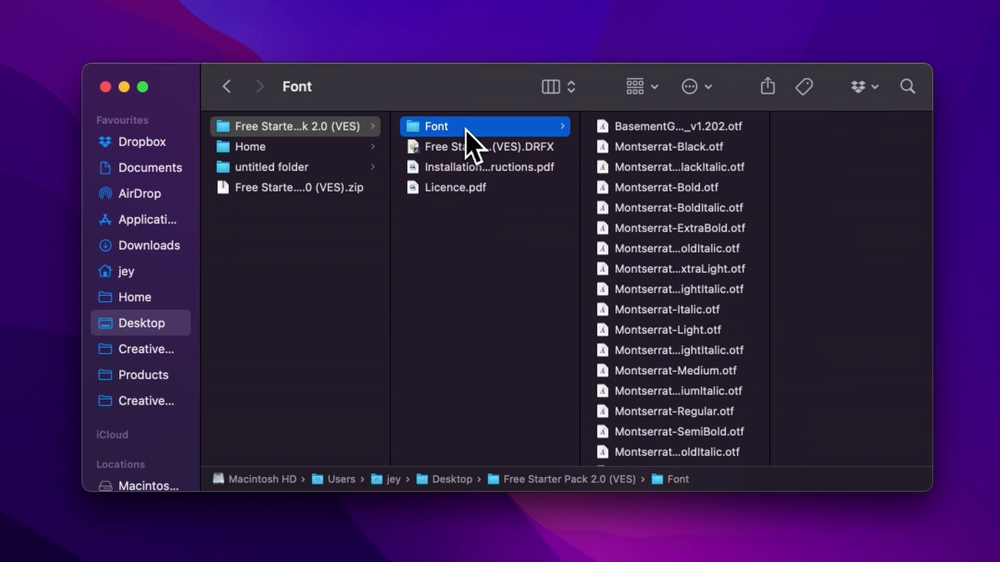
pyautogui.click(647, 130)
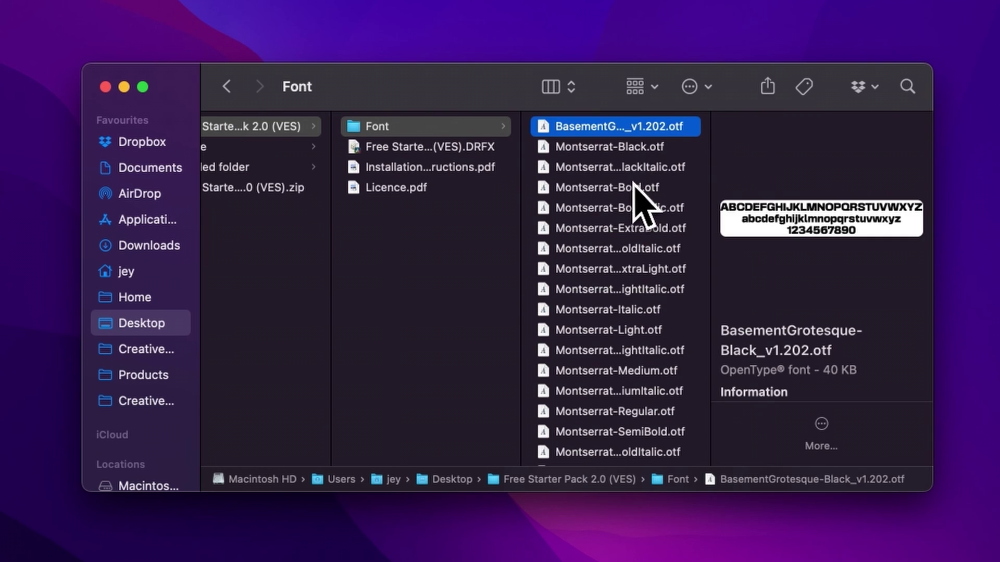
pyautogui.scroll(-10, 634, 185)
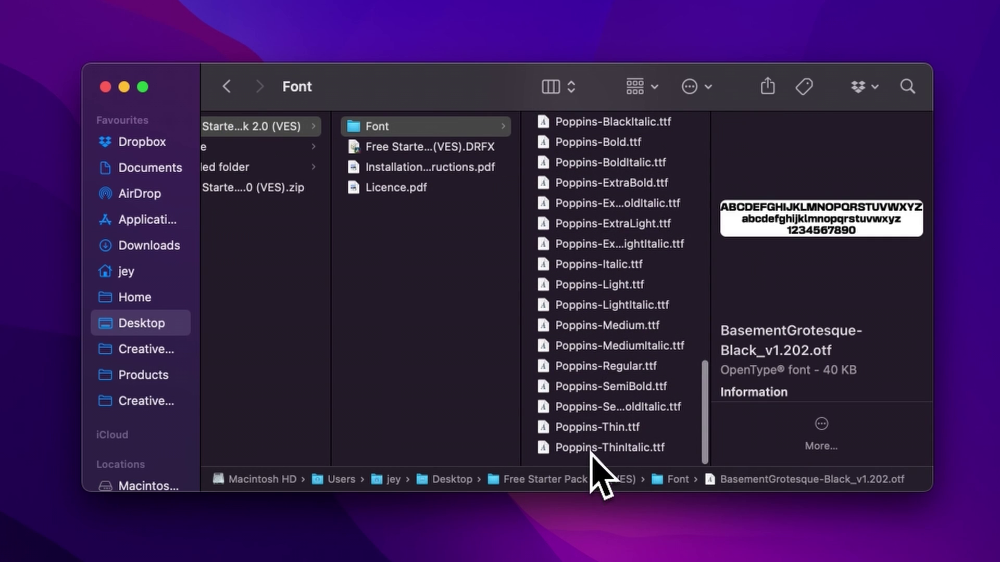
# Step: Select all 66 font files and open the Free Starter Pack 2.0 (VES).DRFX bundle to install it
pyautogui.press('super+a')
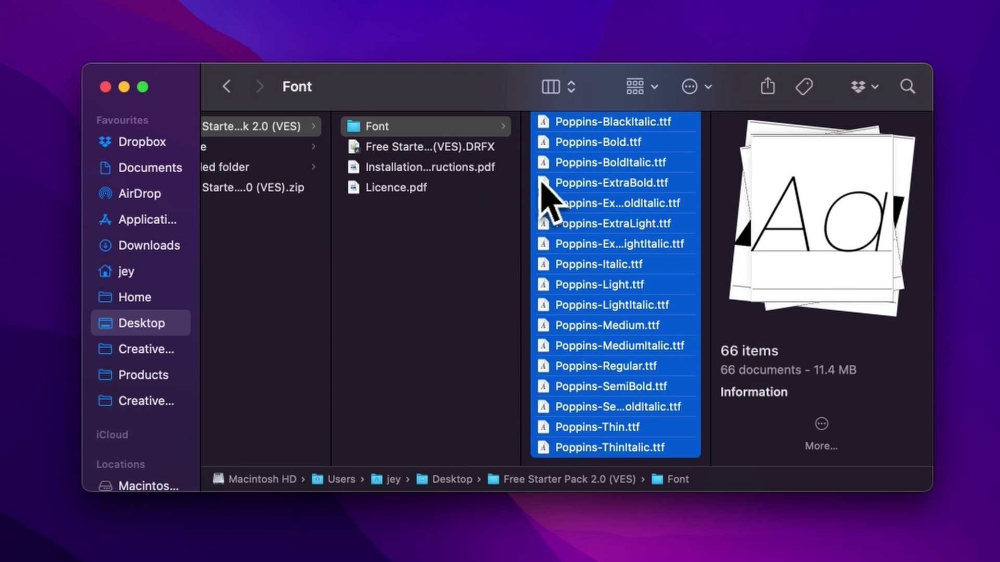
pyautogui.doubleClick(472, 148)
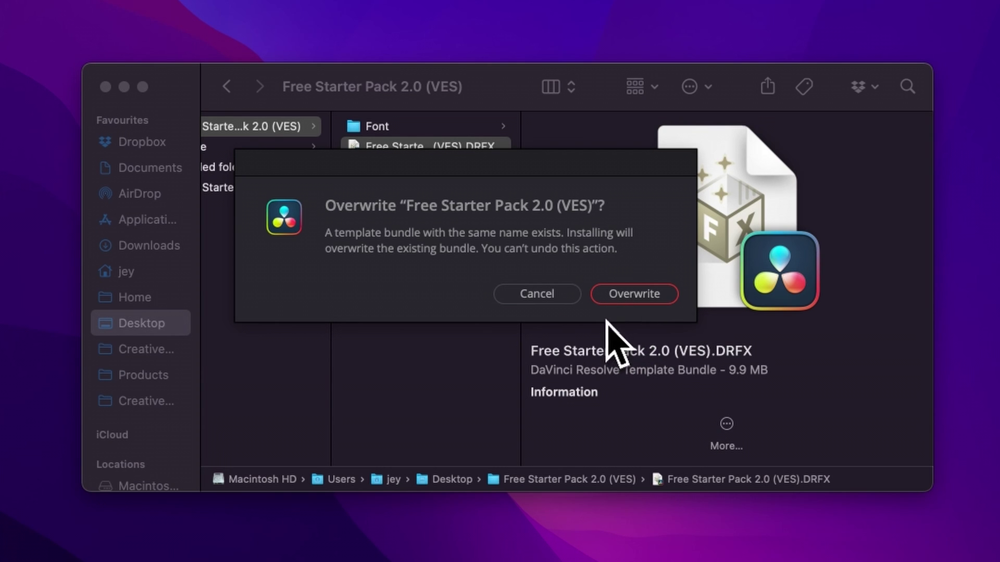
# Step: Confirm overwriting the bundle, then select Text Scroller under Titles > Free Starter Pack 2.0 > Essentials
pyautogui.click(649, 298)
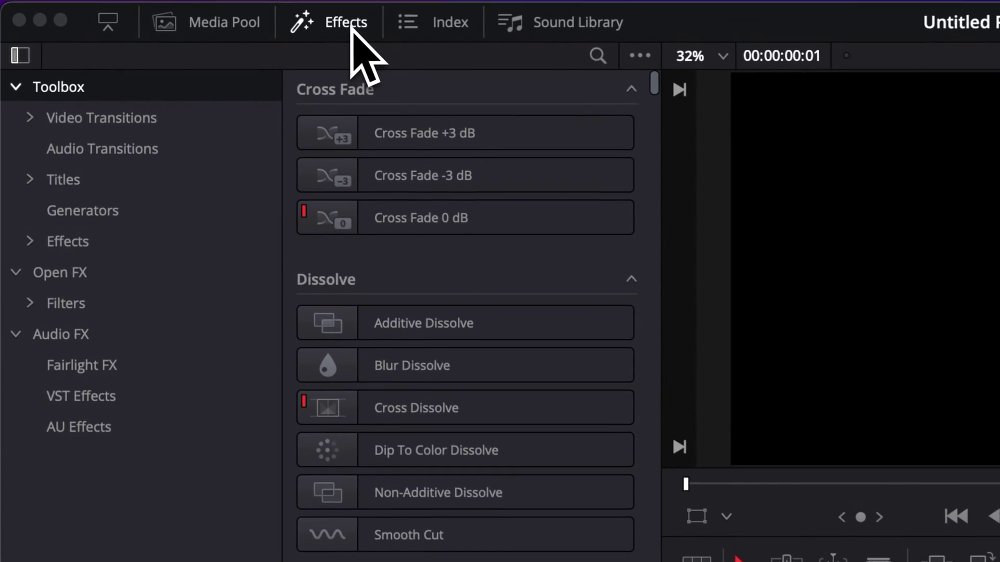
pyautogui.click(28, 181)
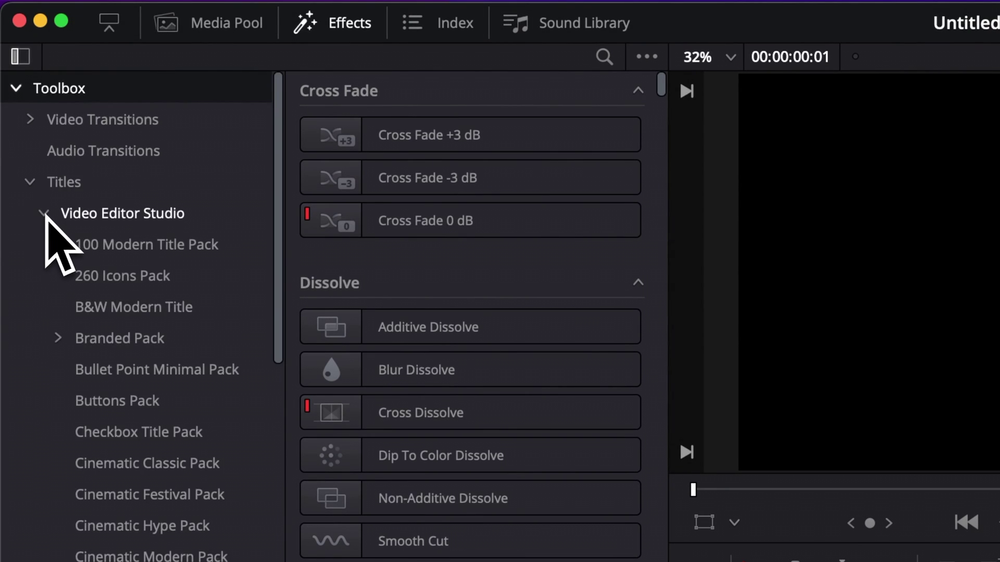
pyautogui.scroll(-15, 46, 216)
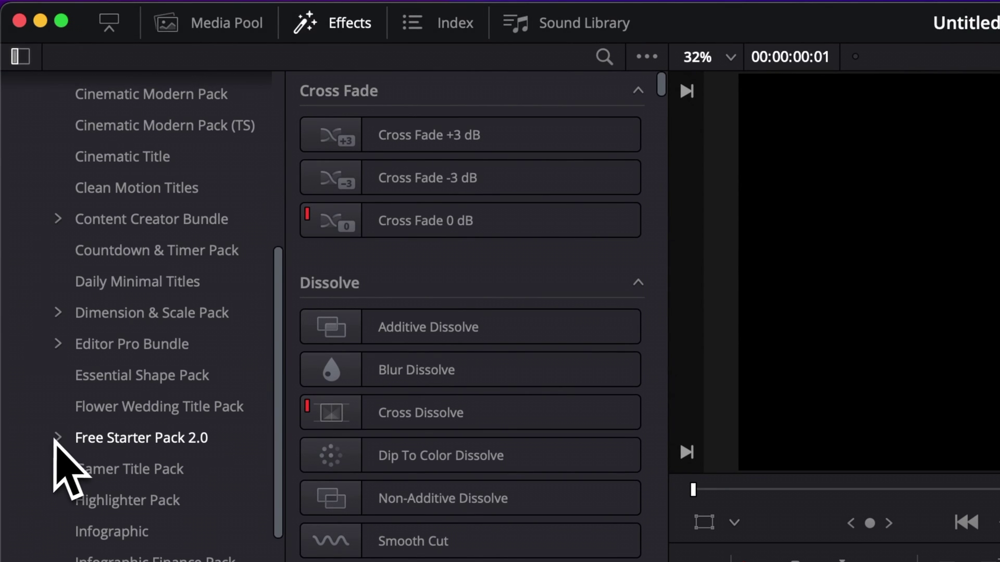
pyautogui.click(58, 438)
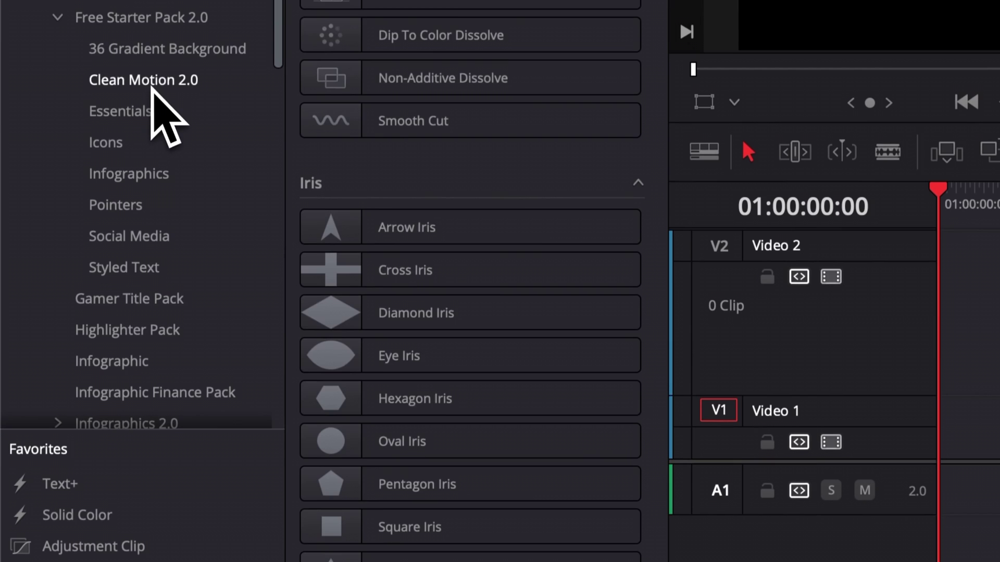
pyautogui.click(138, 531)
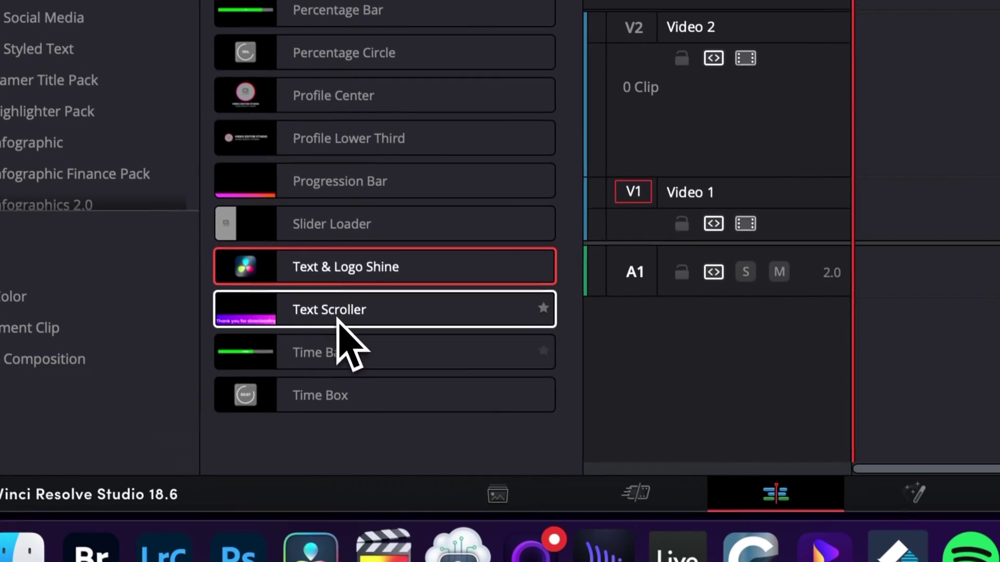
pyautogui.click(411, 528)
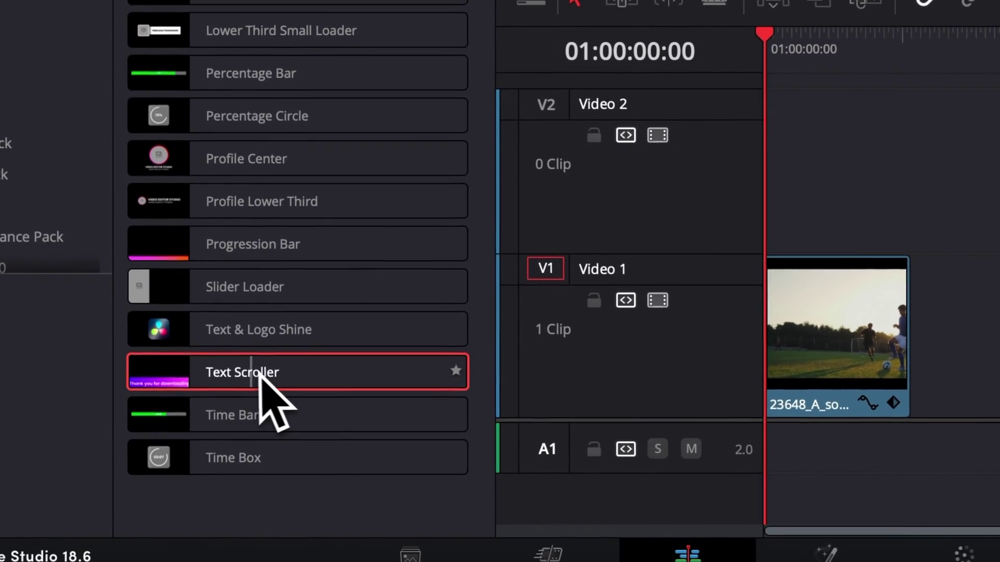
# Step: Place Text Scroller on Video 2 at the timeline start and play a preview of its NOTE ticker
pyautogui.moveTo(259, 371); pyautogui.dragTo(787, 229)
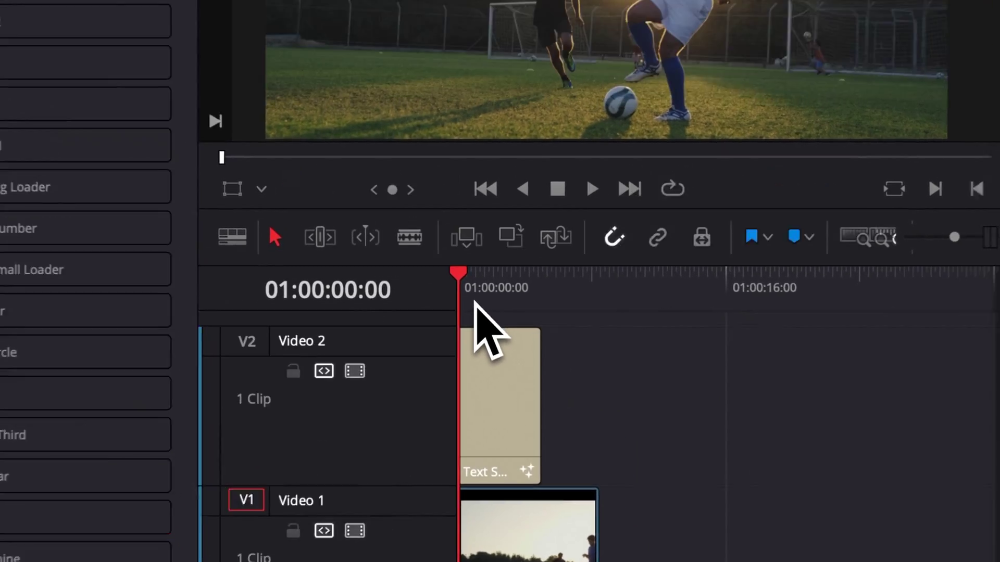
pyautogui.press('space')
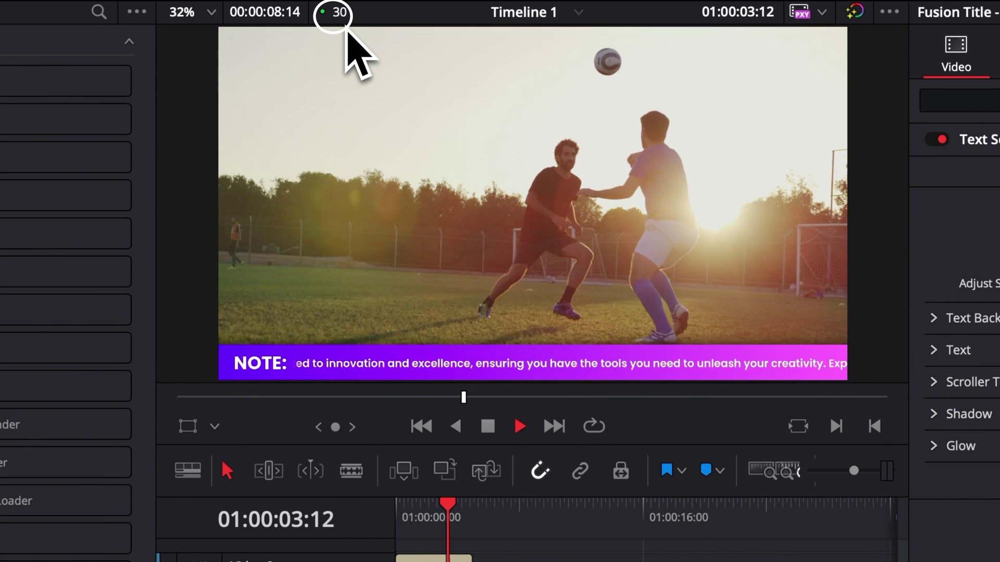
pyautogui.press('space')
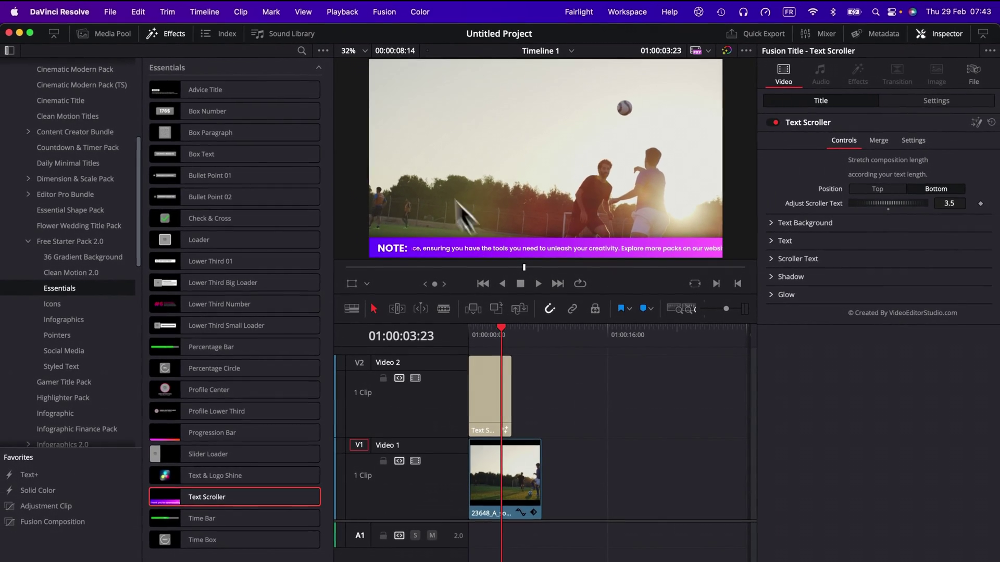
# Step: Set Playback > Render Cache to Smart
pyautogui.click(342, 11)
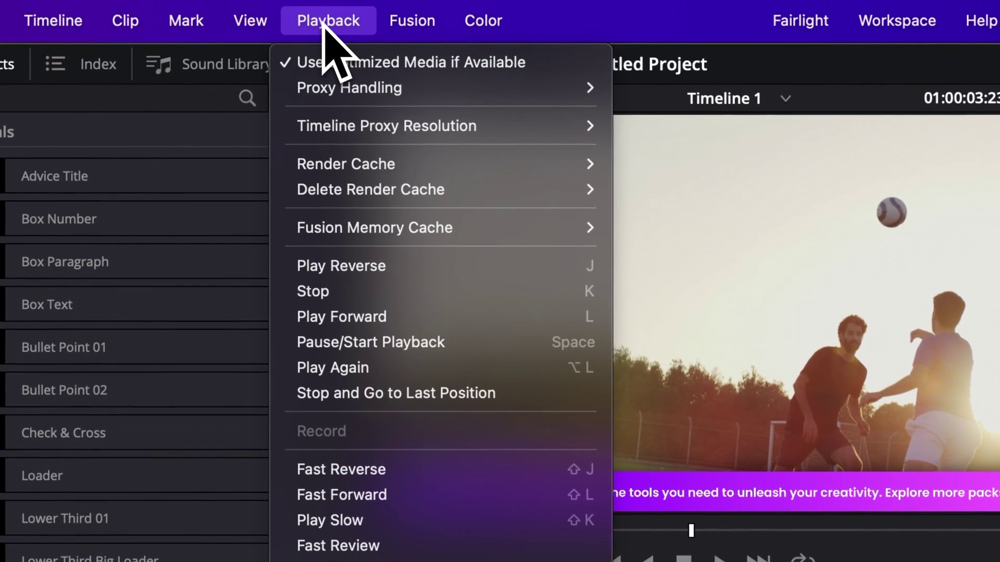
pyautogui.moveTo(334, 169)
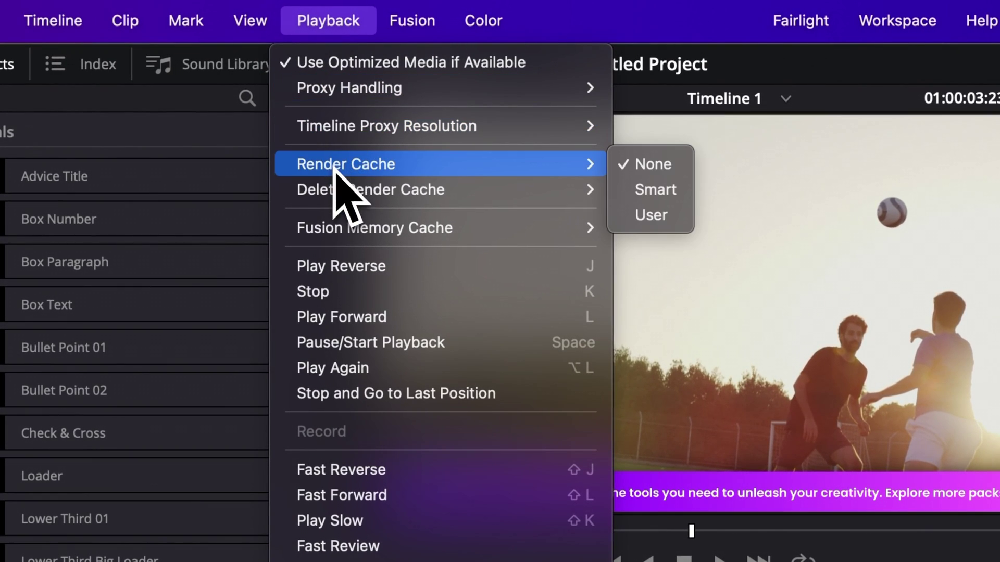
pyautogui.click(640, 193)
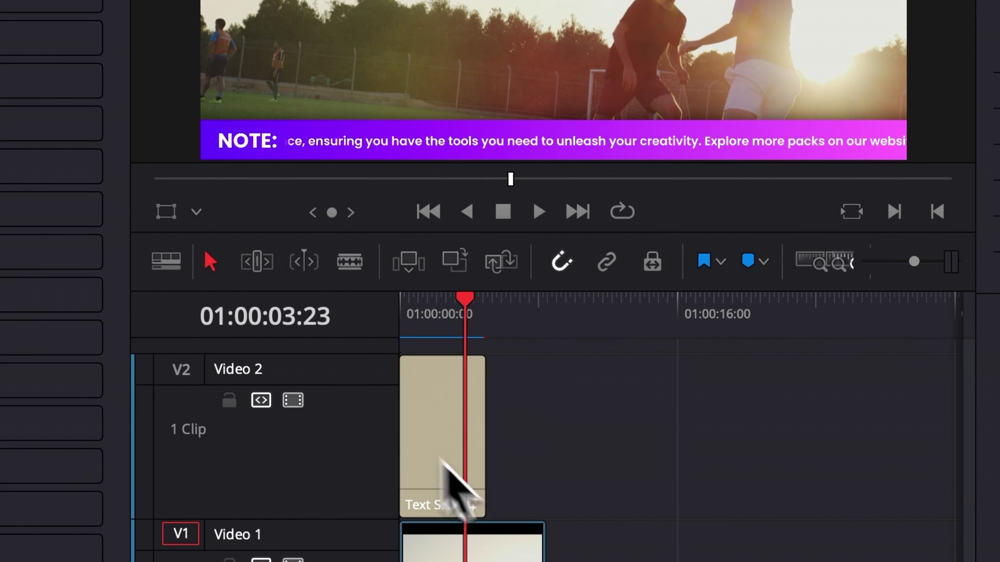
# Step: Replay the timeline from the start and reconfirm Smart render caching
pyautogui.press('Home')
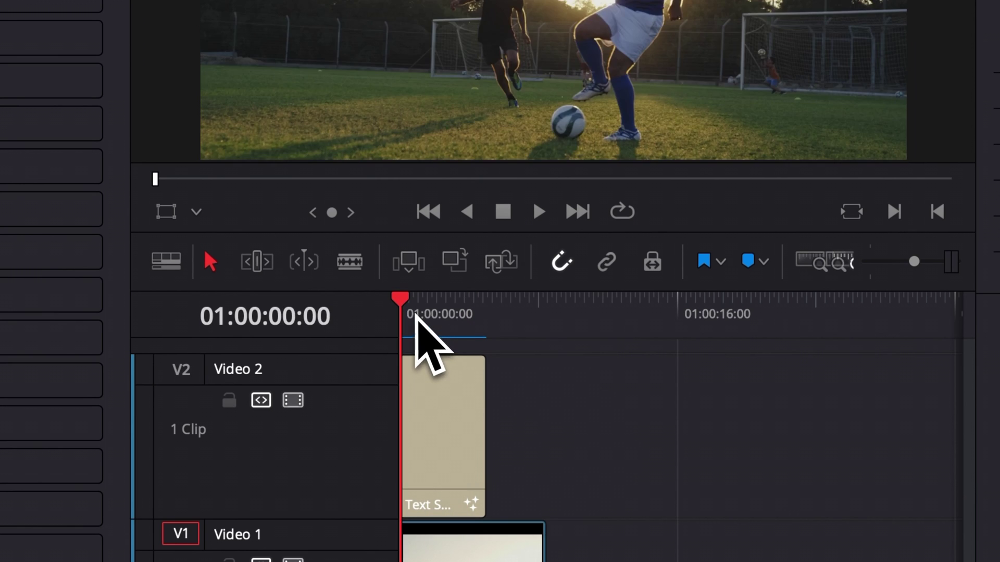
pyautogui.press('space')
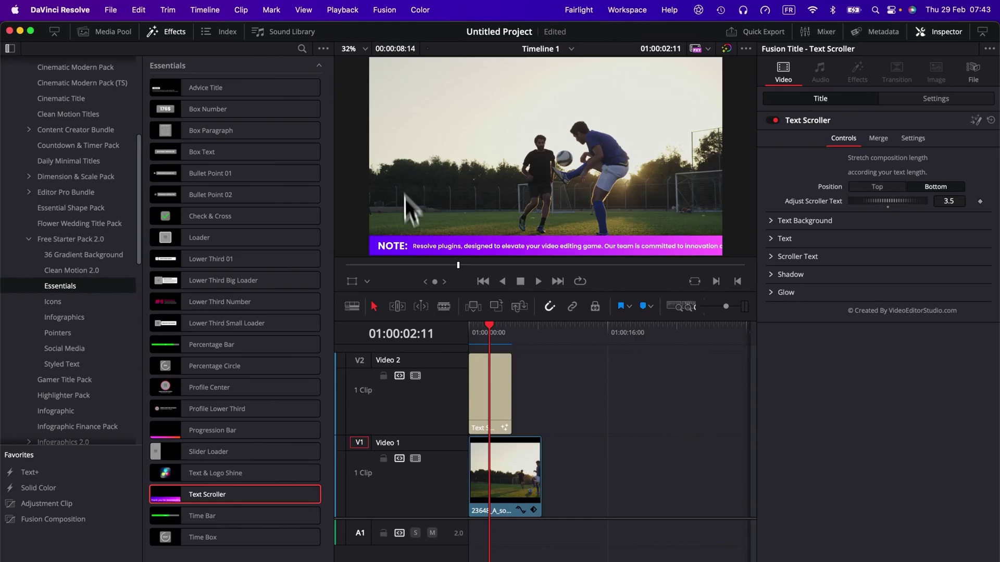
pyautogui.click(342, 10)
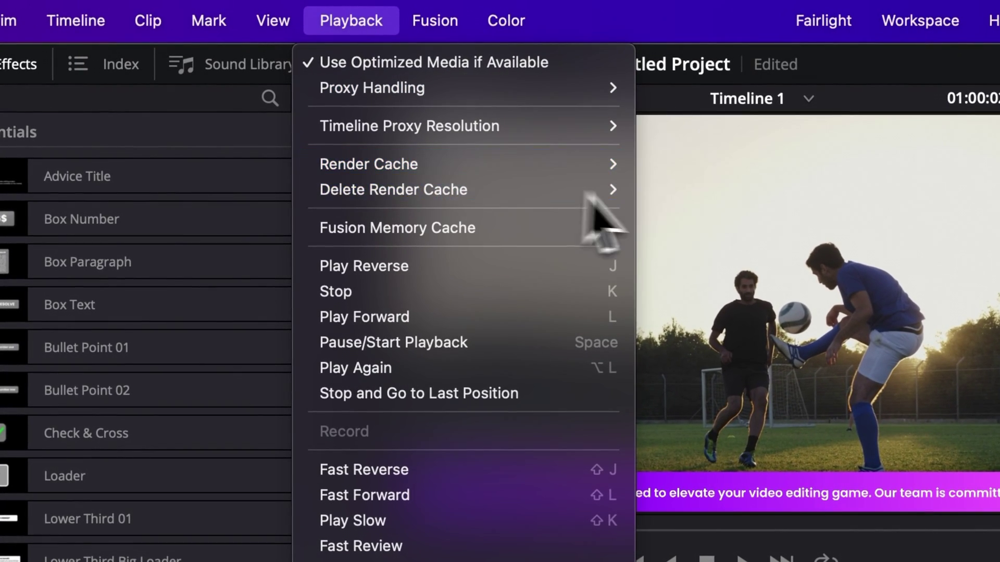
pyautogui.moveTo(614, 163)
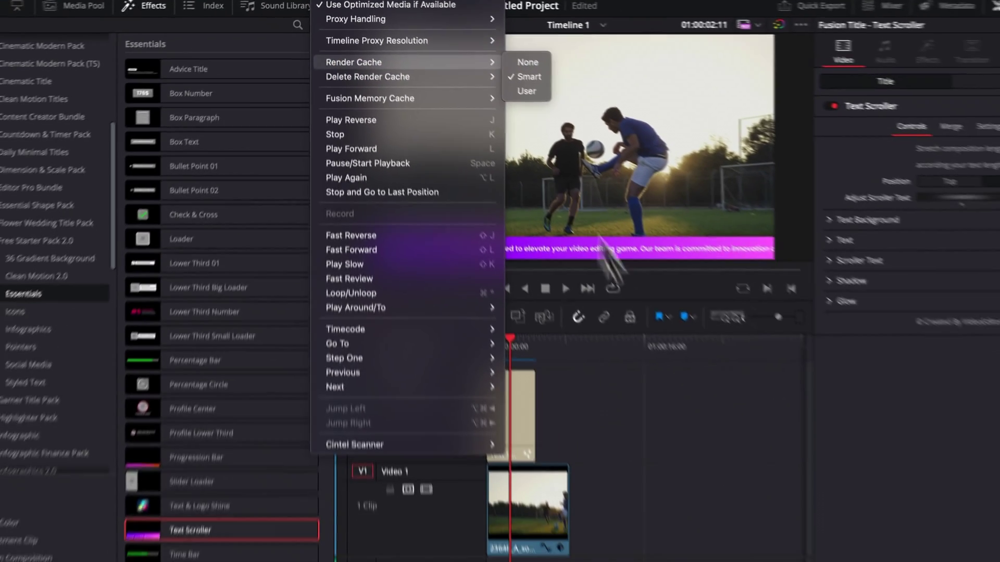
pyautogui.click(669, 182)
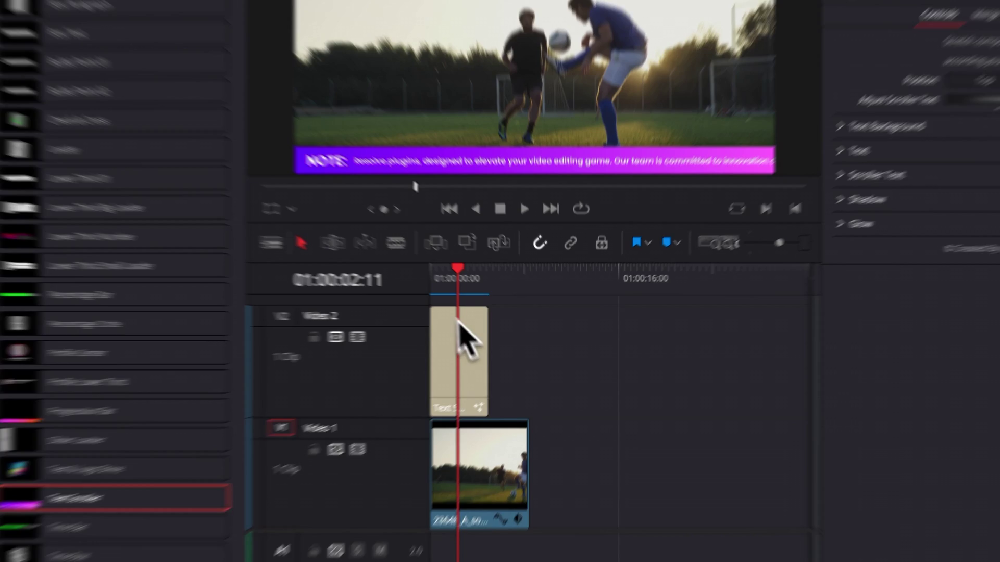
# Step: Preview the scroller, then extend the Text Scroller clip by about 13 seconds
pyautogui.click(471, 285)
pyautogui.press('space')
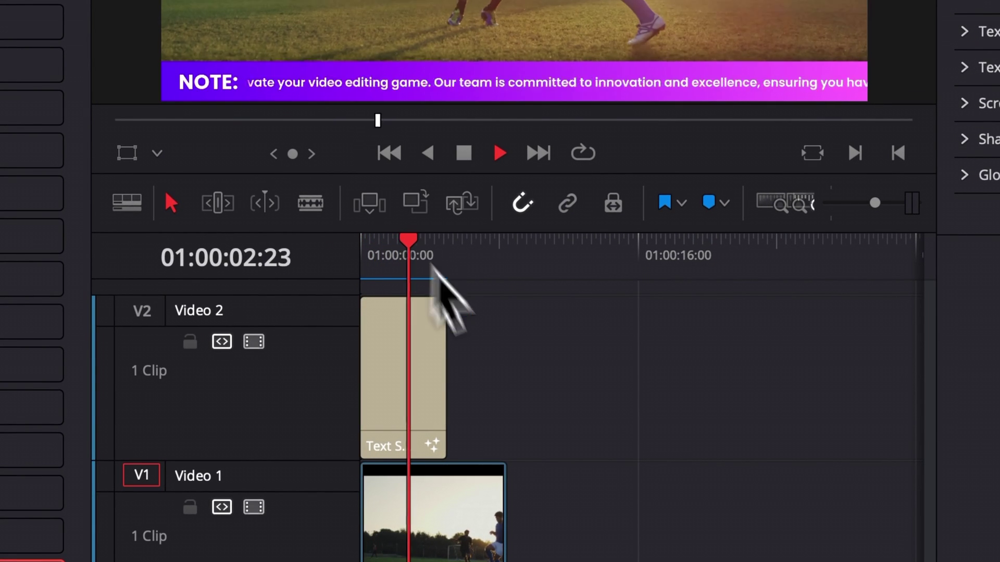
pyautogui.press('space')
pyautogui.moveTo(433, 386); pyautogui.dragTo(661, 386)
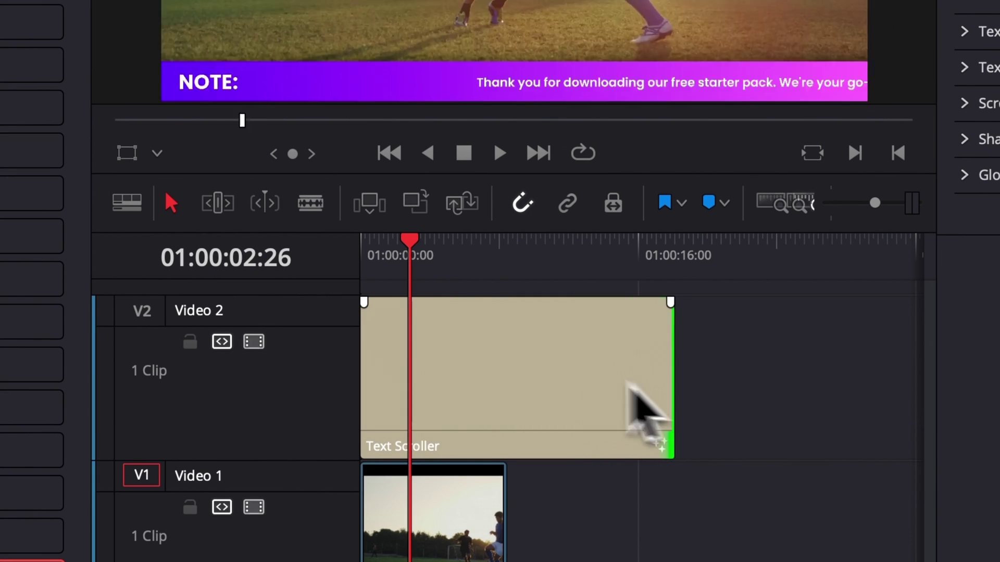
# Step: Replay the longer title from the start and trim its end back slightly
pyautogui.press('Home')
pyautogui.press('space')
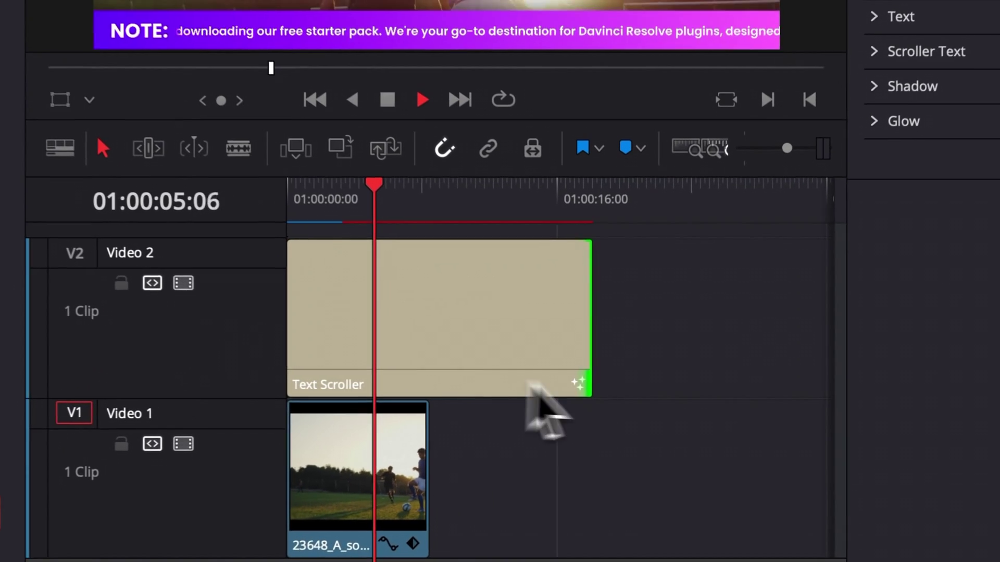
pyautogui.press('space')
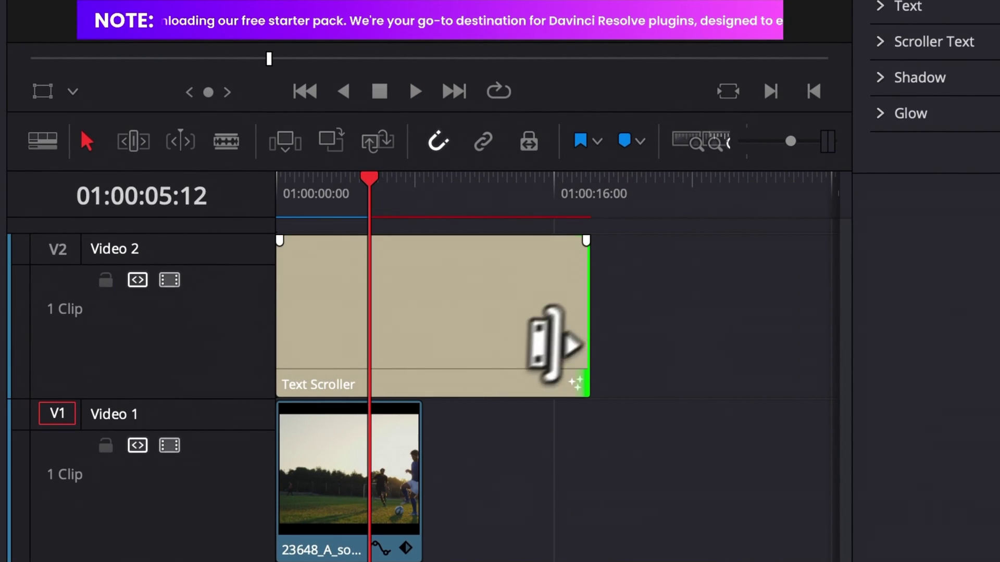
pyautogui.moveTo(587, 333); pyautogui.dragTo(526, 328)
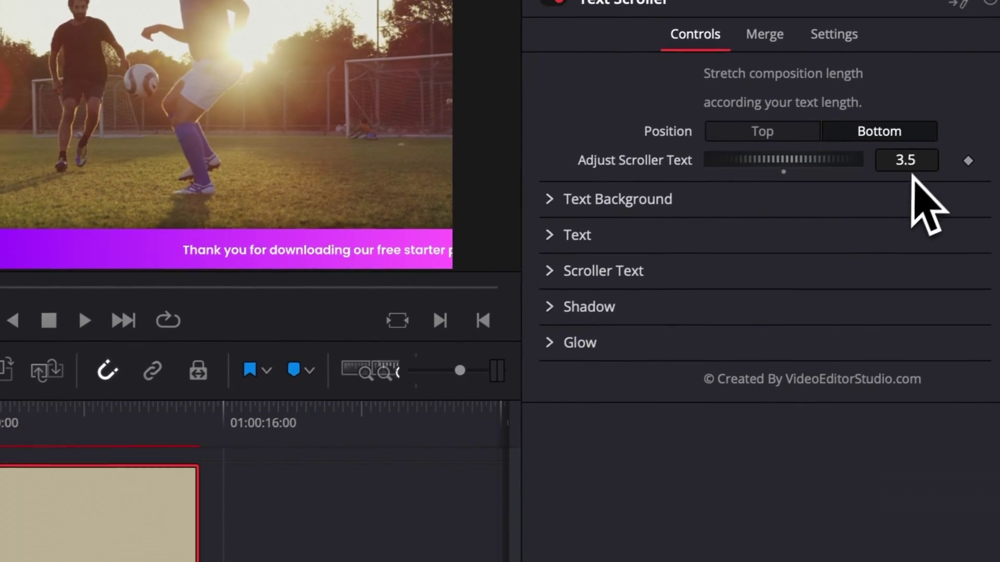
# Step: Set Adjust Scroller Text to 5.0 and play the title back from the start
pyautogui.moveTo(981, 137); pyautogui.dragTo(943, 136)
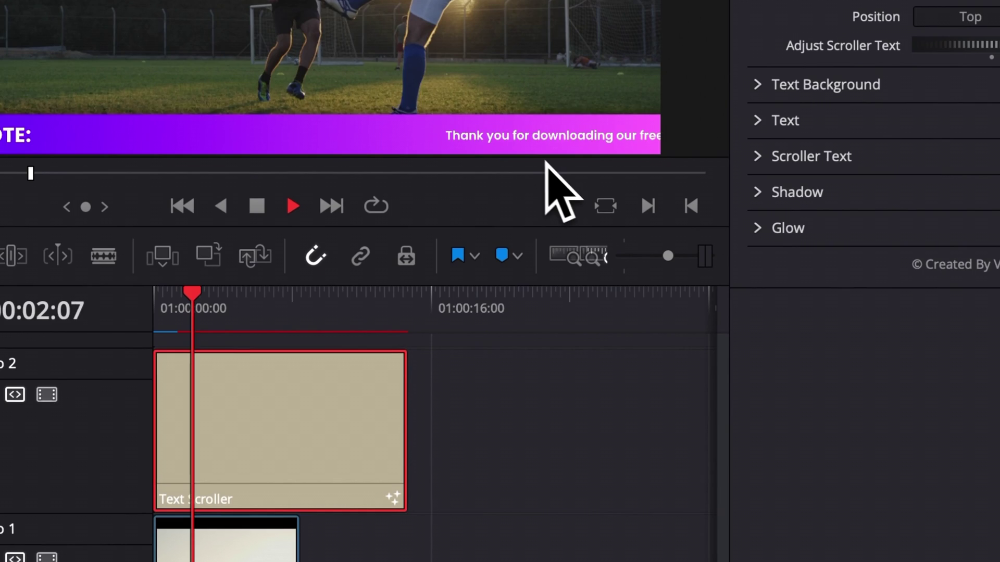
pyautogui.press('space')
pyautogui.doubleClick(904, 60)
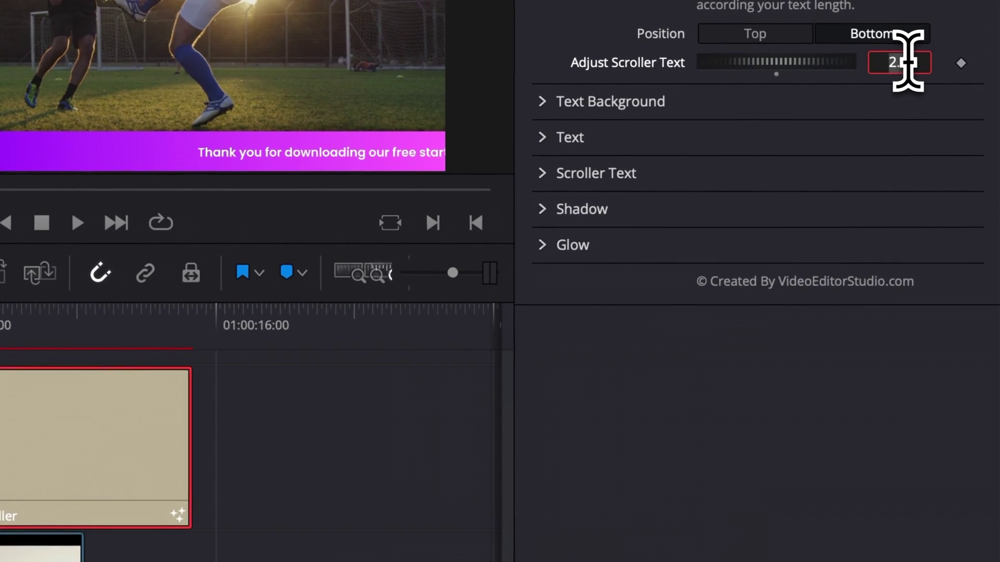
pyautogui.write('5')
pyautogui.press('Return')
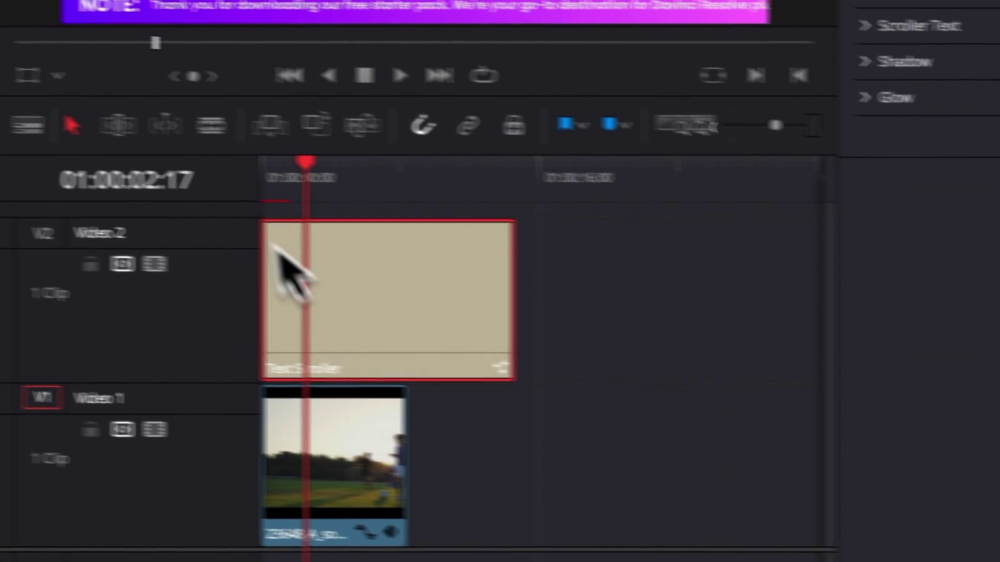
pyautogui.press('Home')
pyautogui.press('space')
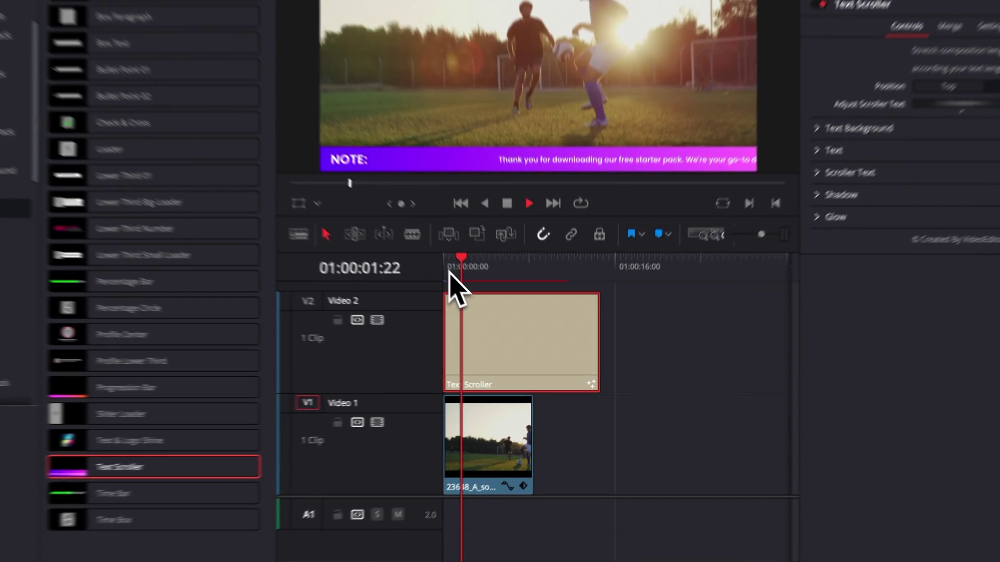
pyautogui.press('space')
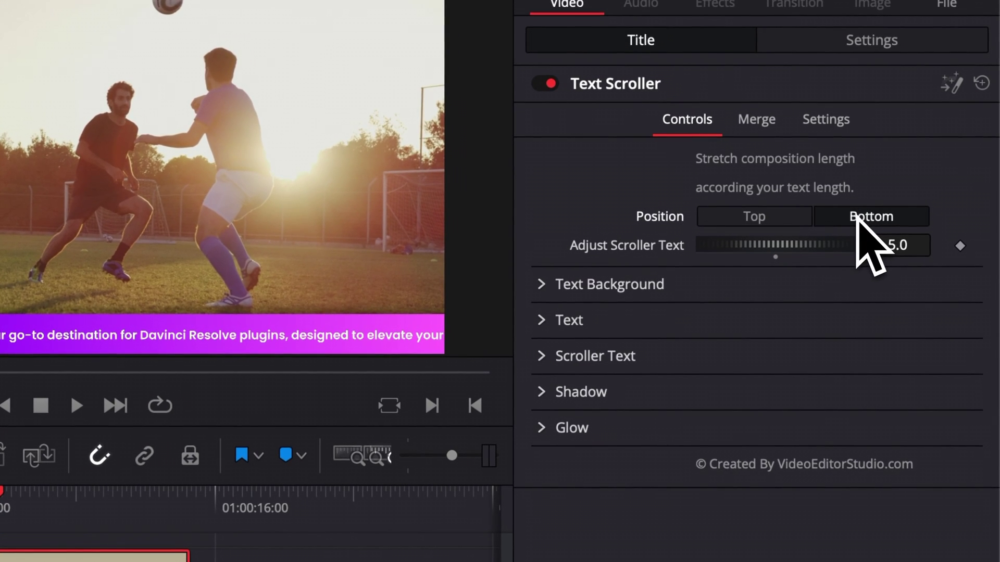
# Step: Toggle the scroller Position between Top and Bottom, leaving it at Bottom
pyautogui.click(781, 219)
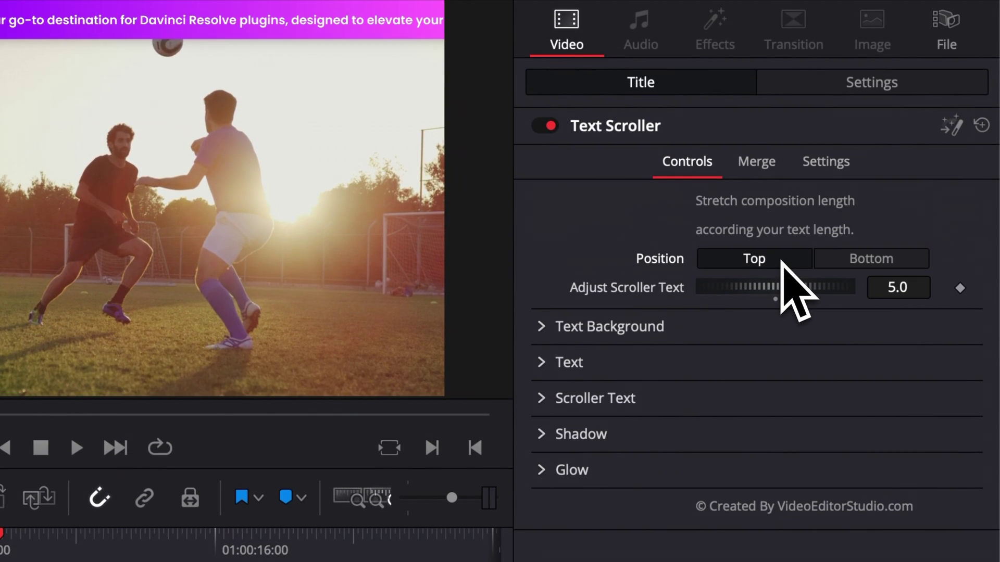
pyautogui.click(848, 263)
pyautogui.click(765, 263)
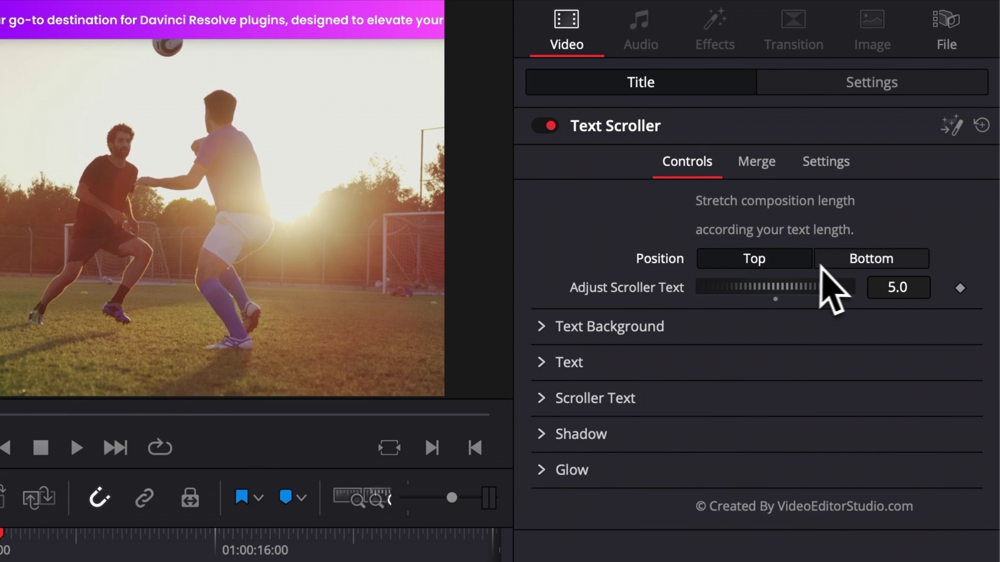
pyautogui.click(836, 262)
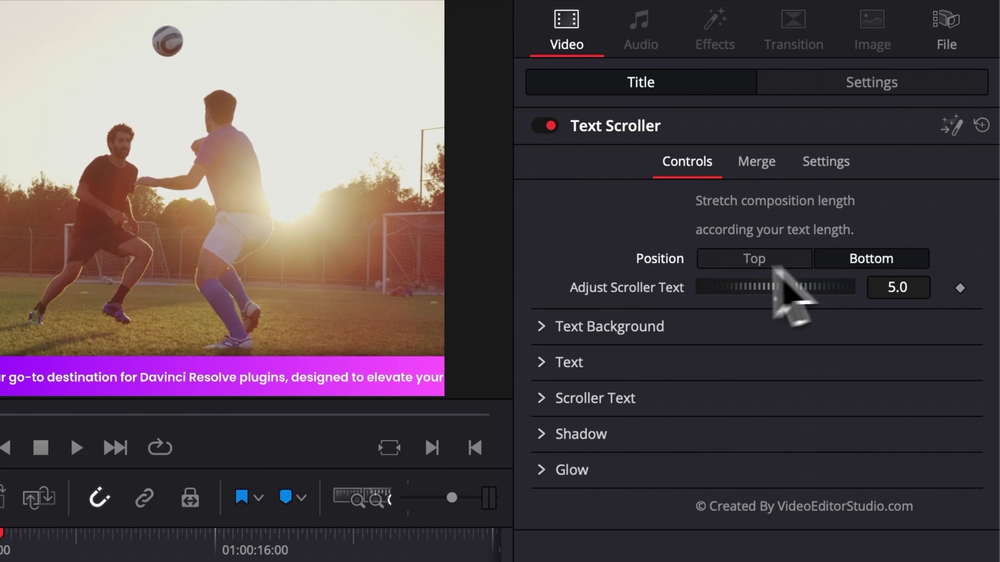
pyautogui.click(539, 327)
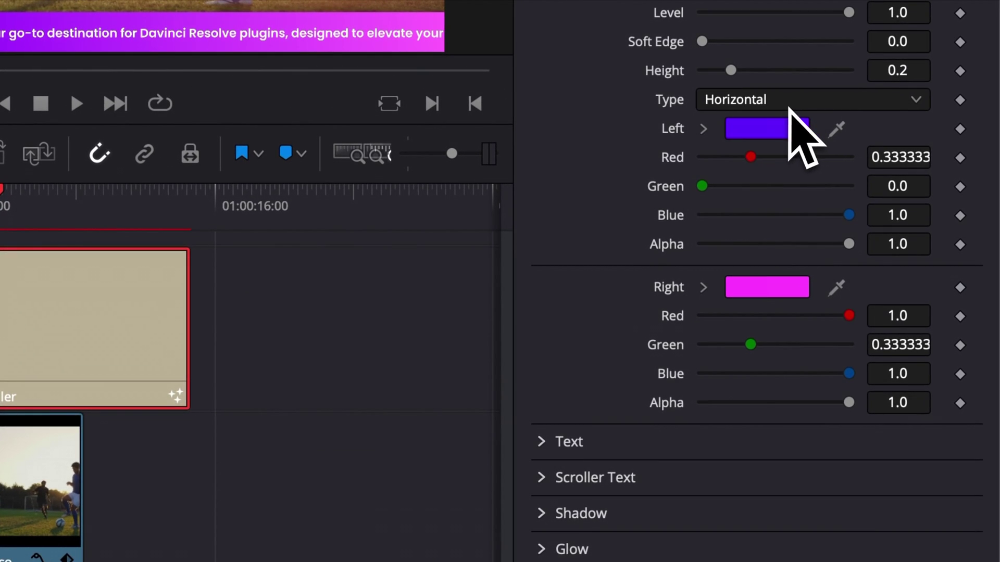
# Step: Switch the text background to a solid black colour and lower its Level to about 0.54
pyautogui.click(789, 102)
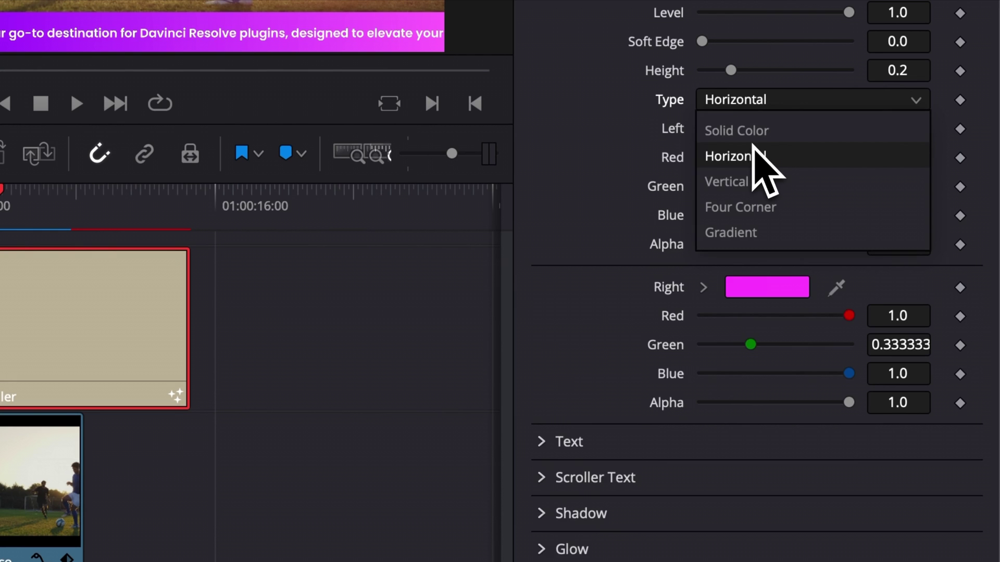
pyautogui.click(754, 137)
pyautogui.click(755, 136)
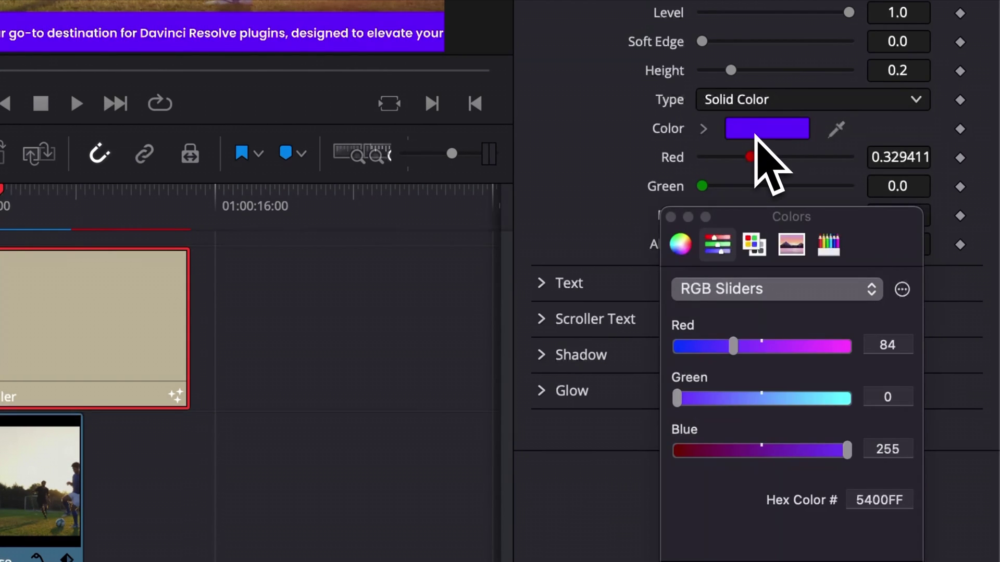
pyautogui.click(680, 244)
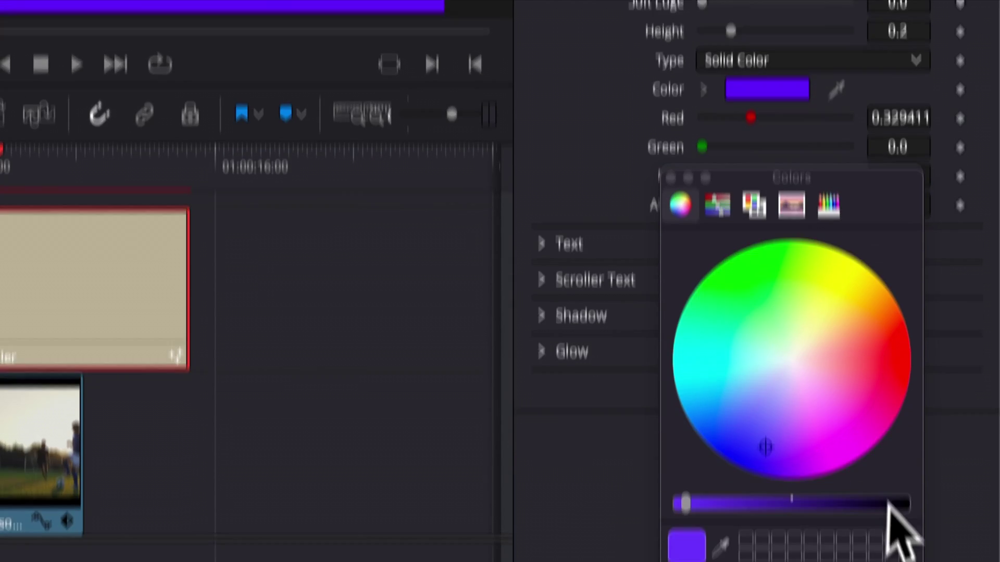
pyautogui.moveTo(896, 541); pyautogui.dragTo(940, 545)
pyautogui.click(867, 467)
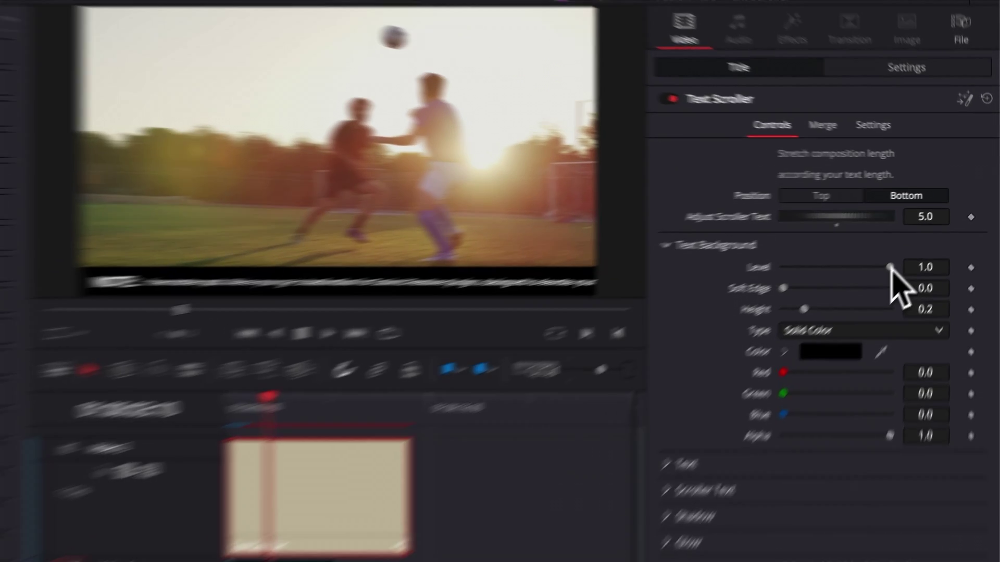
pyautogui.moveTo(926, 235); pyautogui.dragTo(896, 238)
pyautogui.moveTo(791, 305)
pyautogui.mouseDown()
pyautogui.moveTo(761, 305)
pyautogui.moveTo(772, 305)
pyautogui.mouseUp()
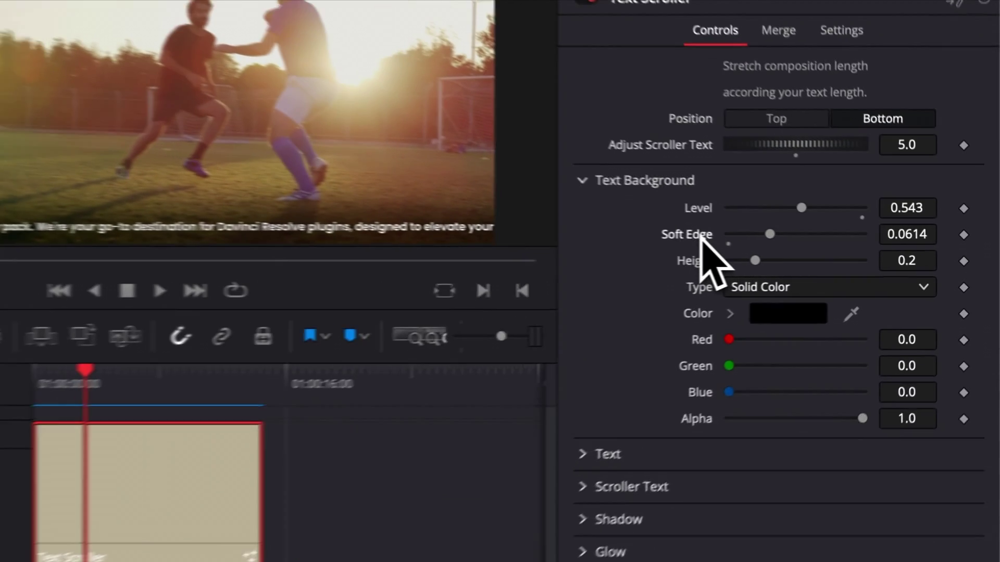
# Step: Reset the background Soft Edge to 0, Level to 1.0 and Height back to 0.2
pyautogui.click(703, 234)
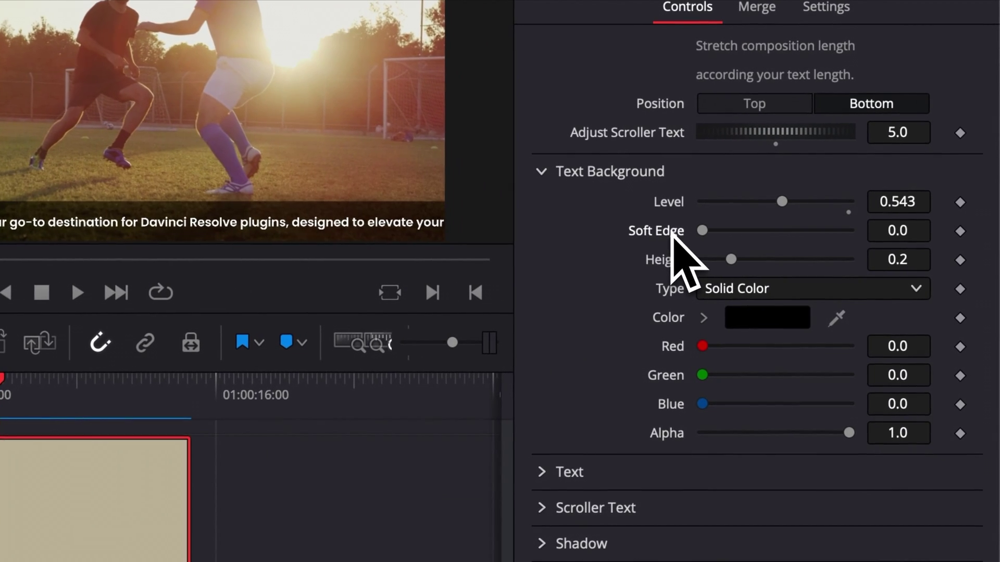
pyautogui.doubleClick(674, 201)
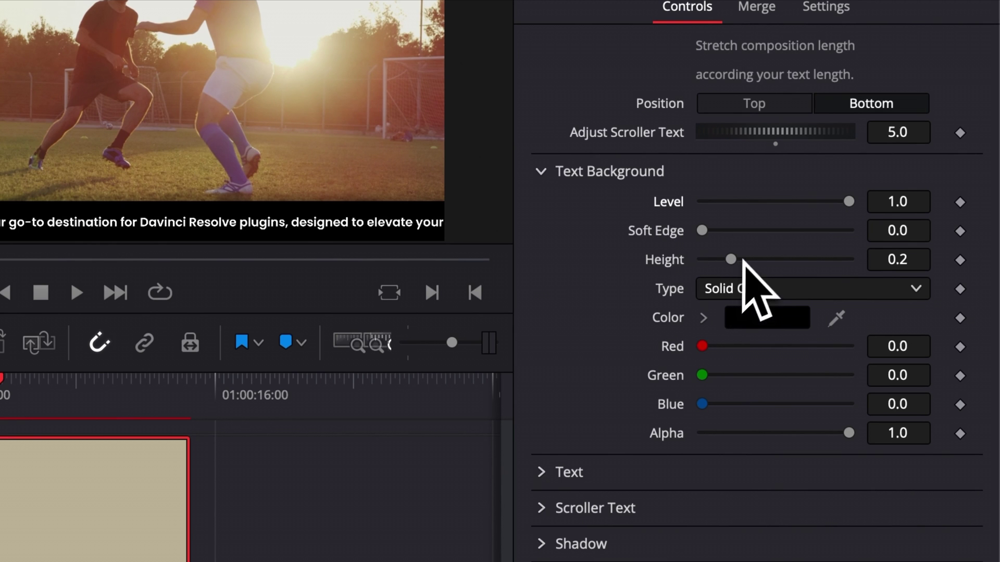
pyautogui.moveTo(734, 262)
pyautogui.mouseDown()
pyautogui.moveTo(770, 263)
pyautogui.moveTo(727, 261)
pyautogui.moveTo(741, 264)
pyautogui.mouseUp()
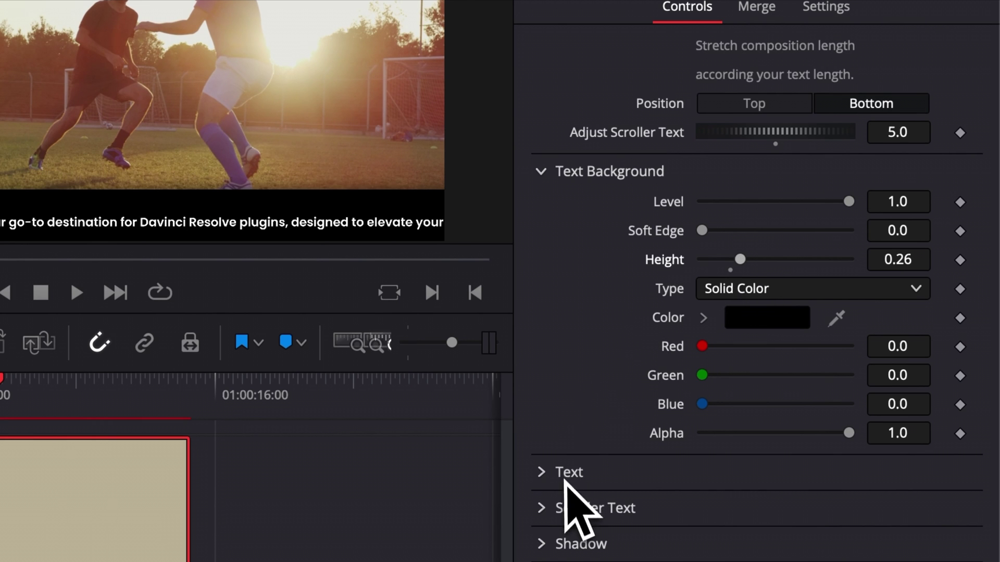
pyautogui.doubleClick(663, 255)
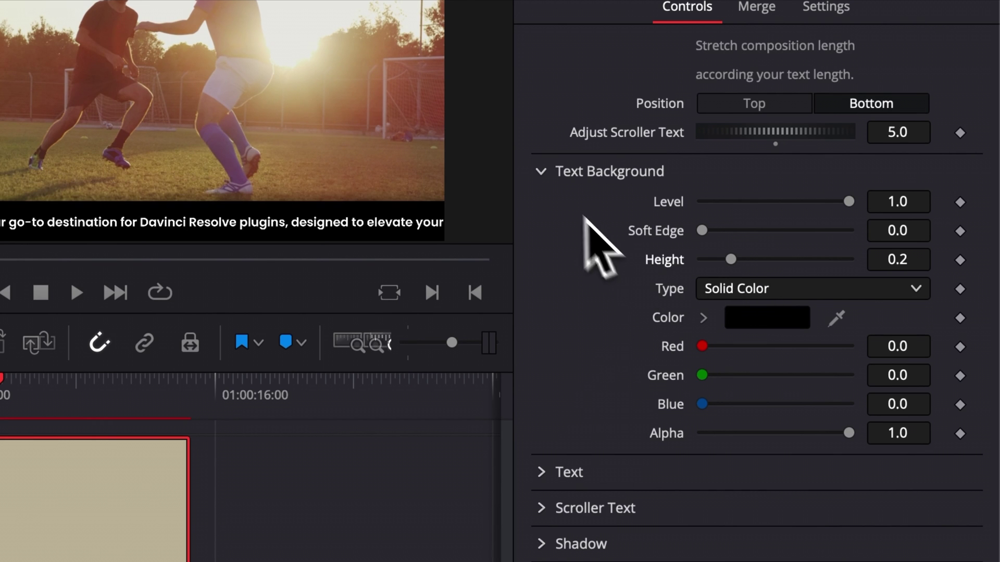
# Step: Expand the Text settings and replace the NOTE: label with TIPS:
pyautogui.click(542, 171)
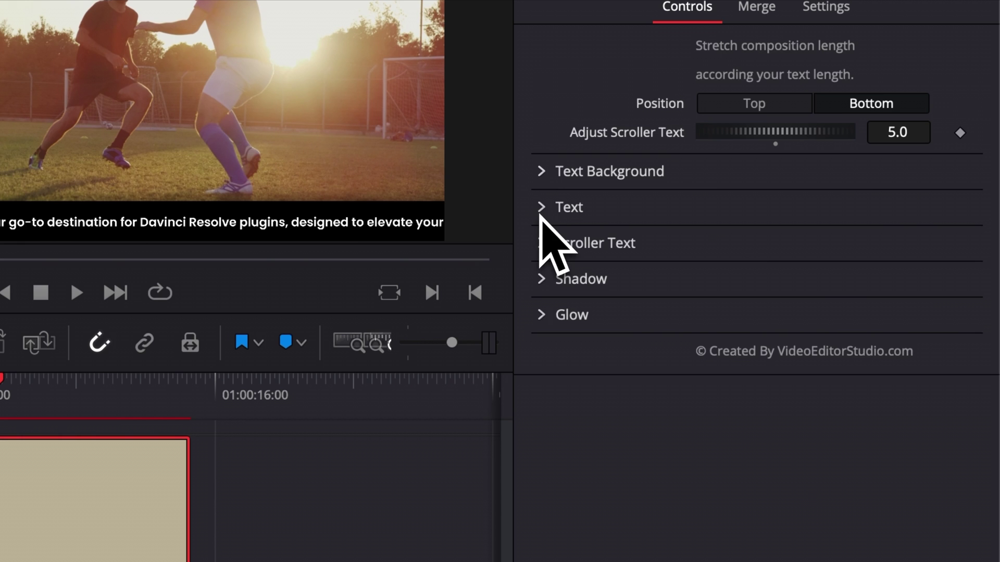
pyautogui.click(541, 208)
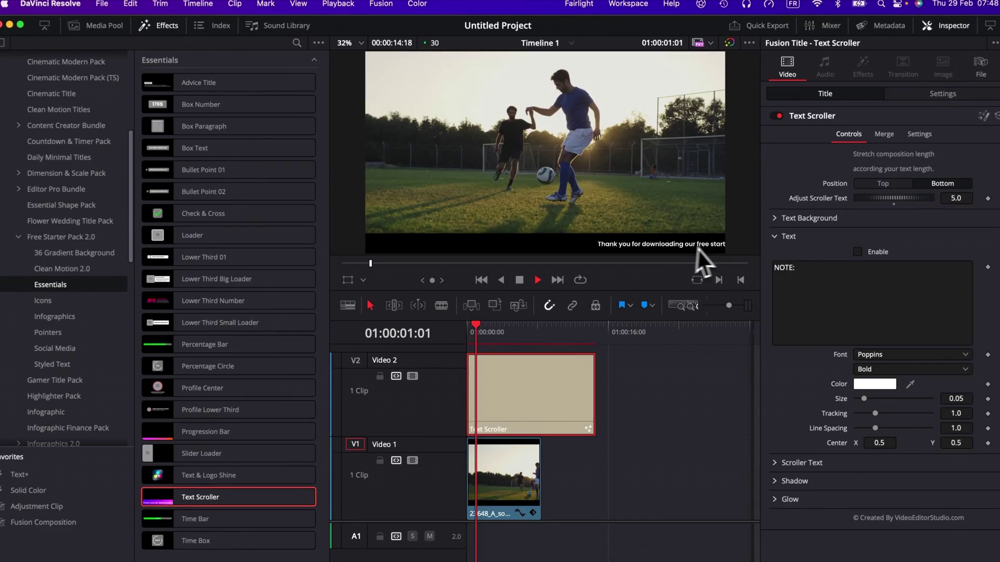
pyautogui.press('space')
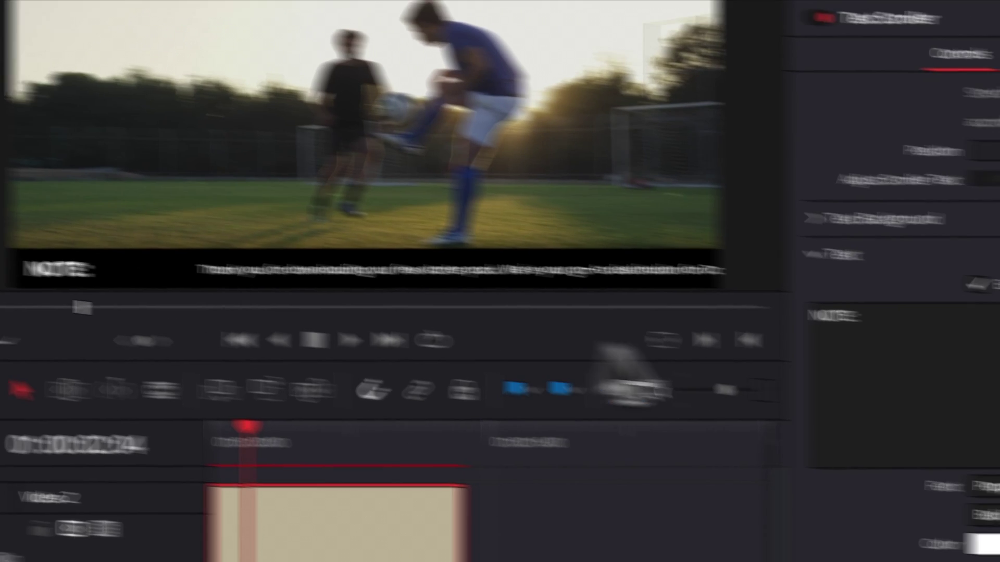
pyautogui.click(620, 311)
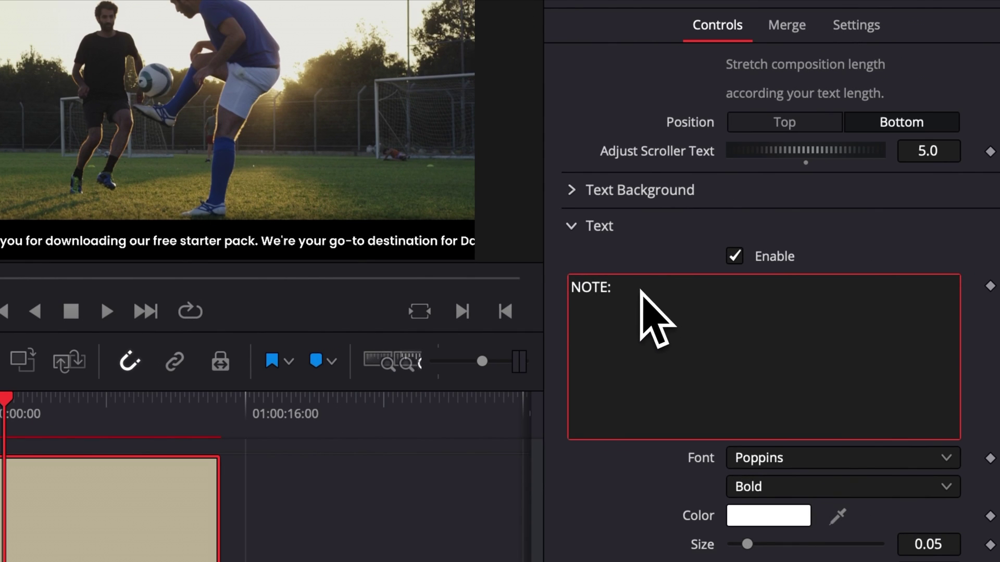
pyautogui.moveTo(641, 291); pyautogui.dragTo(553, 283)
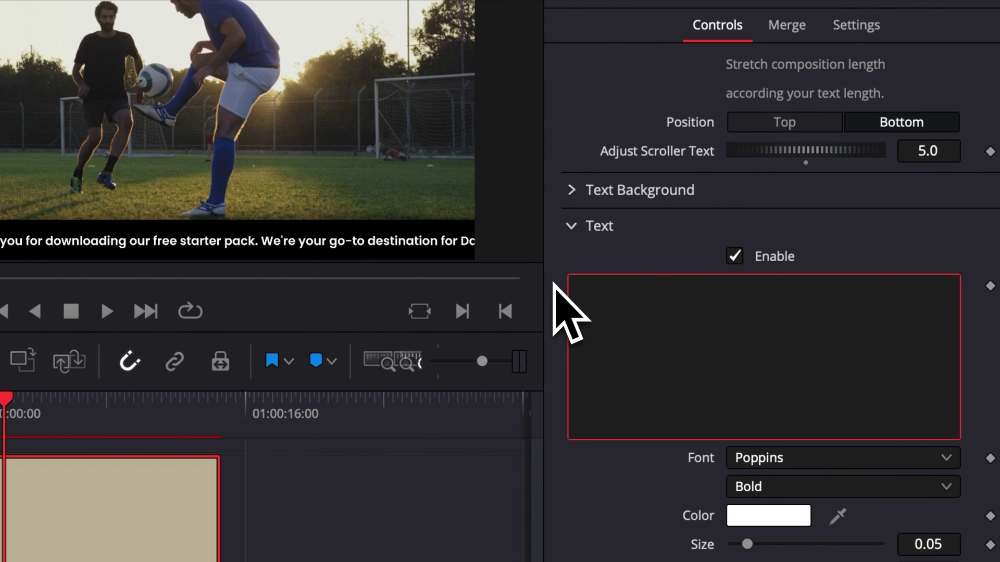
pyautogui.write('TIPS:')
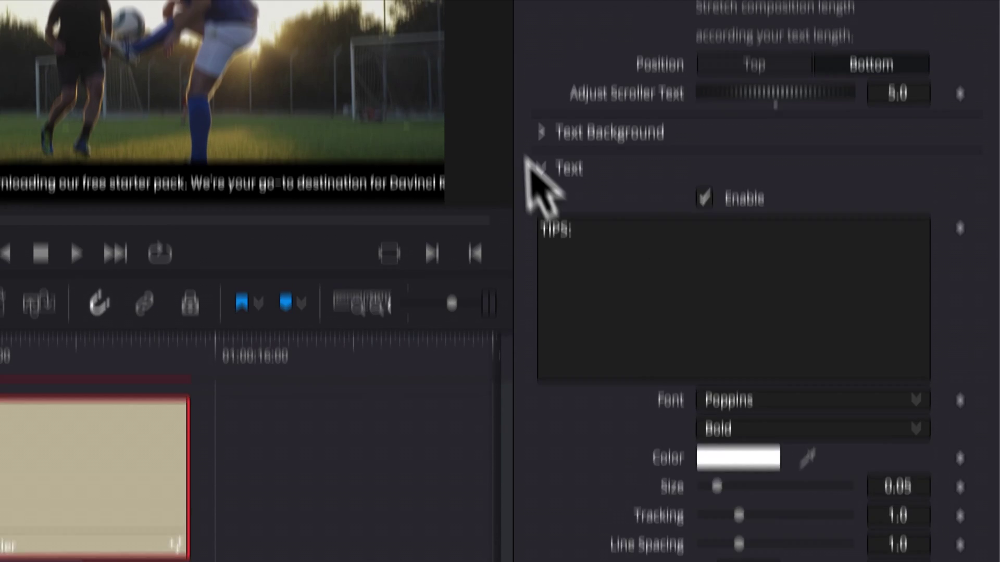
pyautogui.click(541, 121)
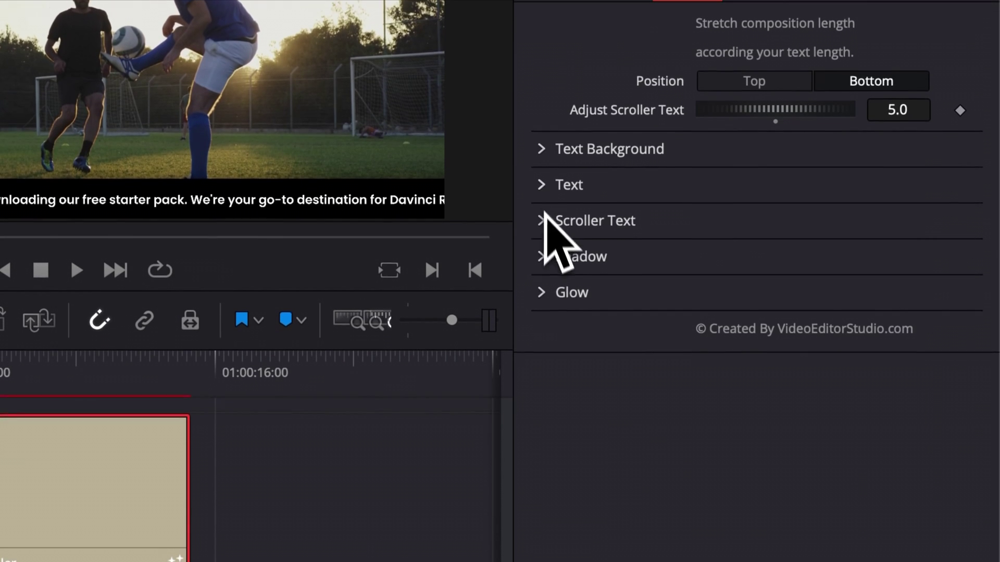
pyautogui.click(545, 216)
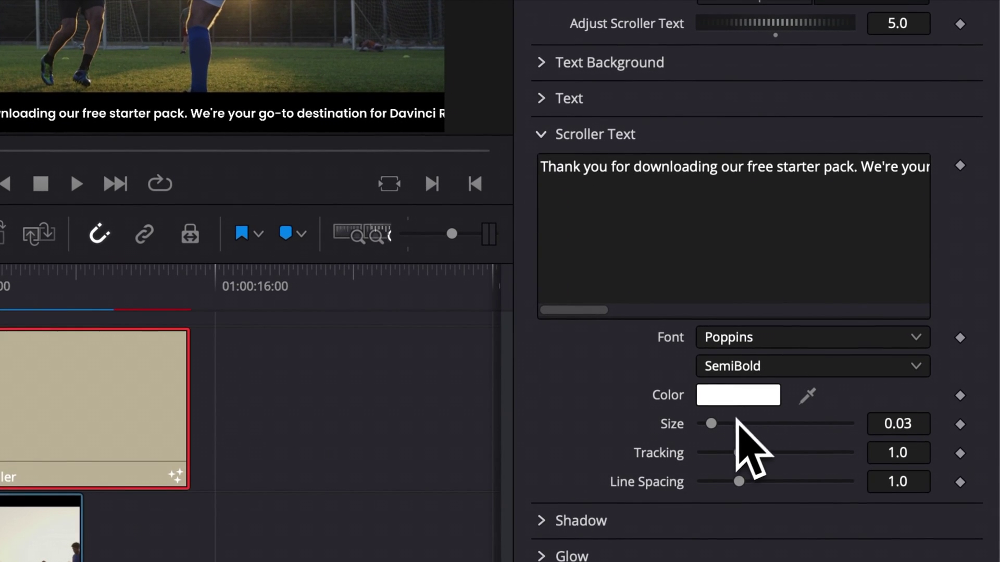
pyautogui.click(690, 168)
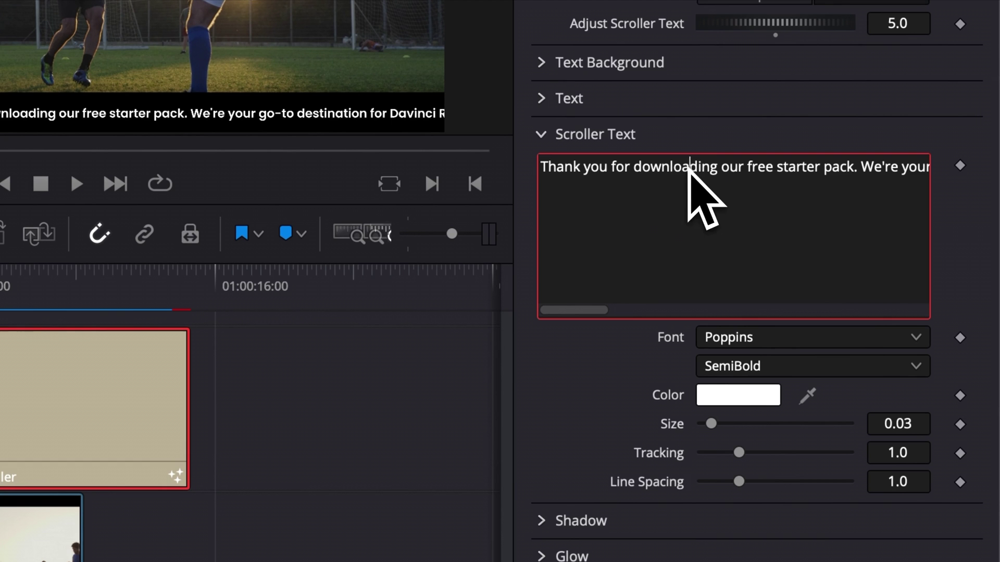
pyautogui.moveTo(613, 174); pyautogui.dragTo(688, 182)
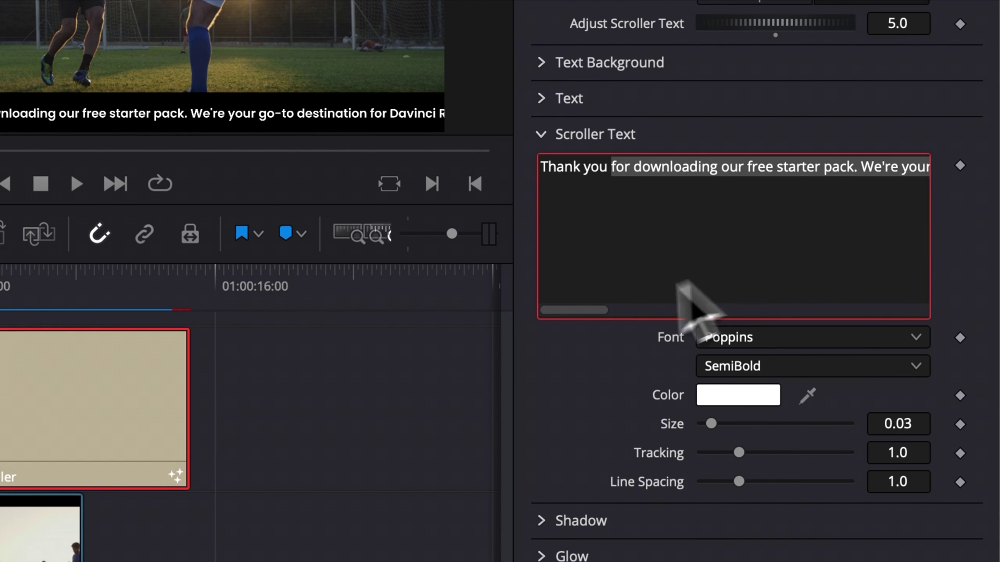
pyautogui.moveTo(587, 311); pyautogui.dragTo(571, 397)
pyautogui.click(543, 135)
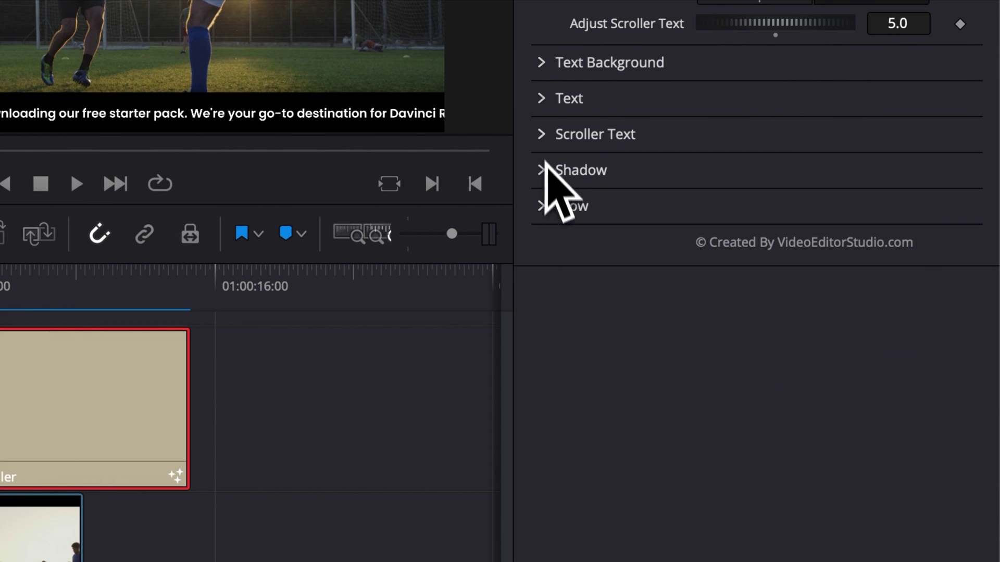
# Step: Drop the Text Background level to 0.0 so the black bar disappears
pyautogui.click(541, 174)
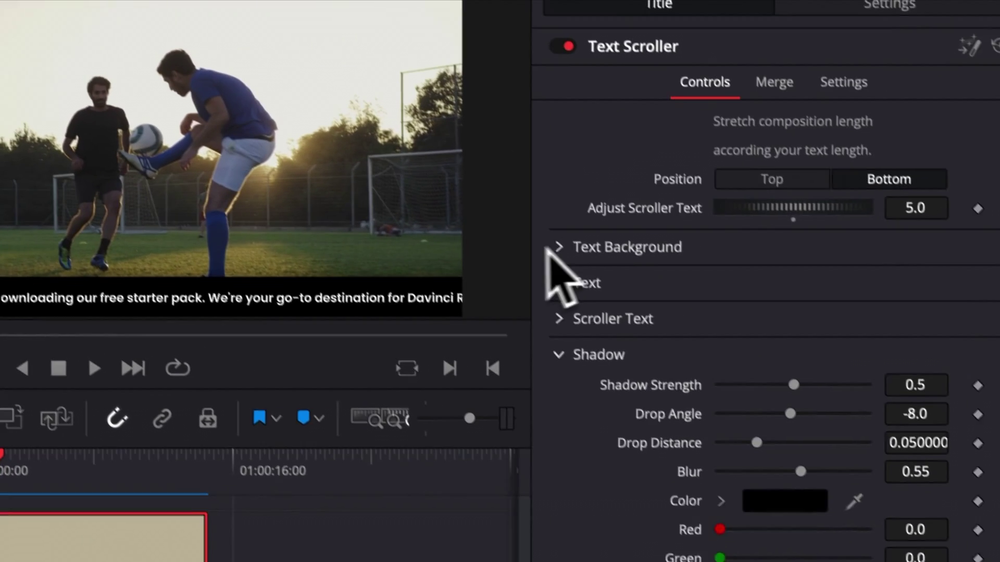
pyautogui.click(544, 216)
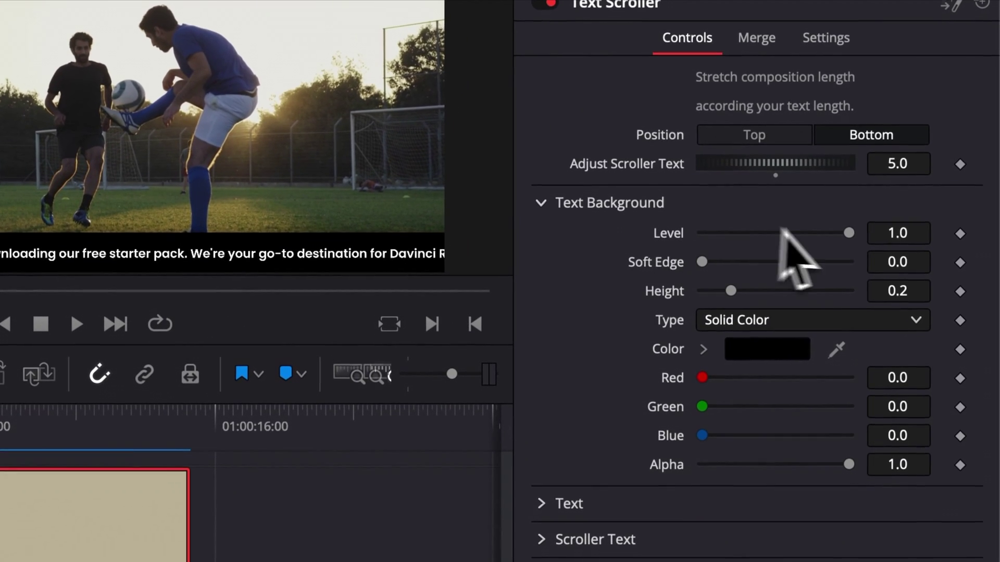
pyautogui.moveTo(847, 233); pyautogui.dragTo(724, 241)
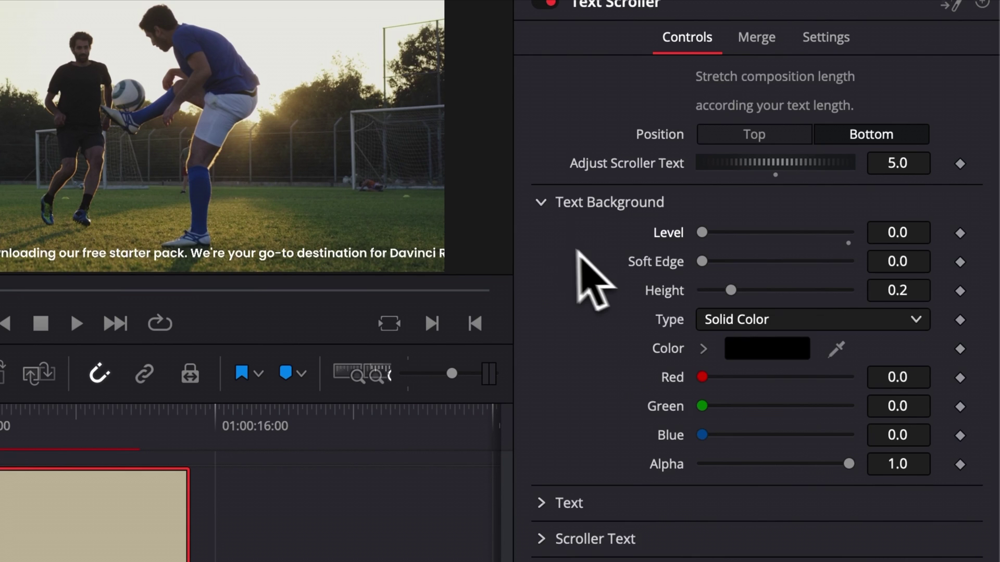
pyautogui.click(541, 202)
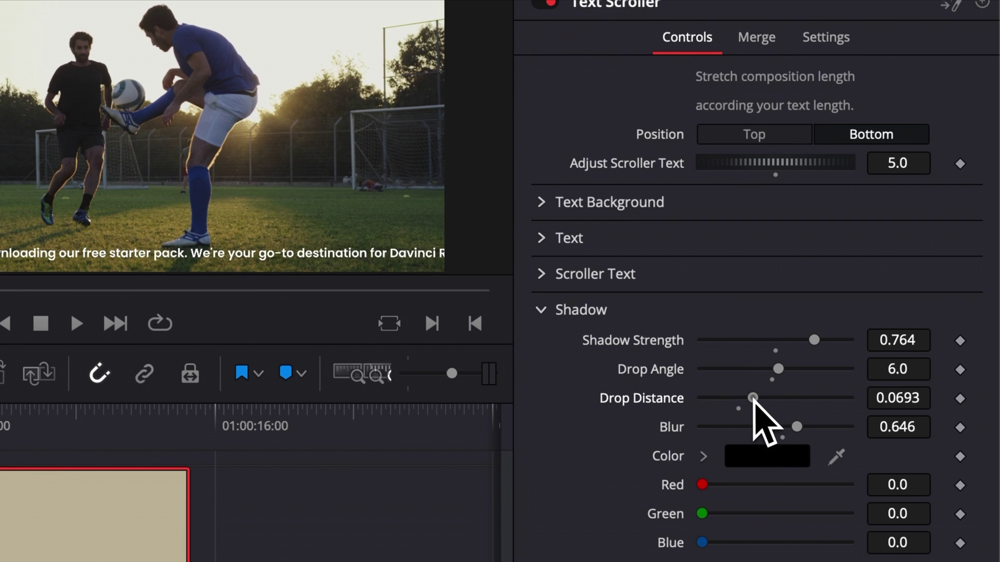
# Step: Tune the drop shadow to distance 0.0283, blur 0.55, angle 23.0 and strength 0.874
pyautogui.moveTo(753, 399); pyautogui.dragTo(760, 399)
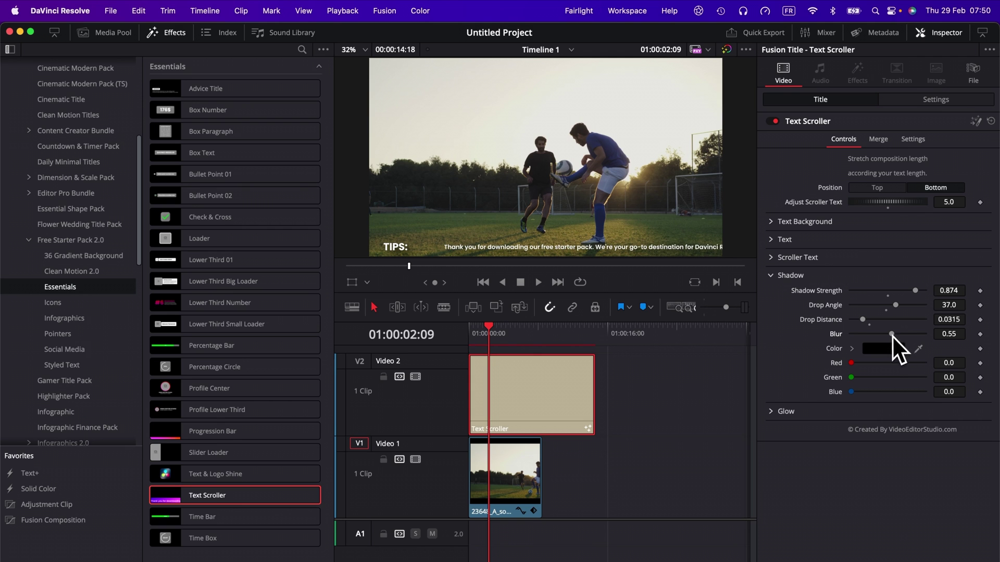
pyautogui.moveTo(892, 336)
pyautogui.mouseDown()
pyautogui.moveTo(883, 337)
pyautogui.moveTo(910, 335)
pyautogui.mouseUp()
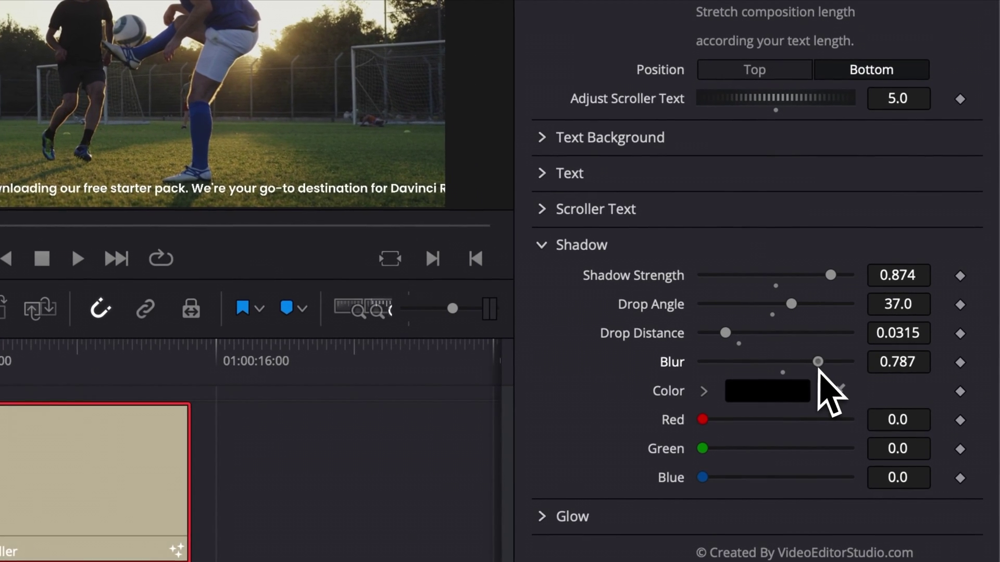
pyautogui.moveTo(818, 366); pyautogui.dragTo(717, 370)
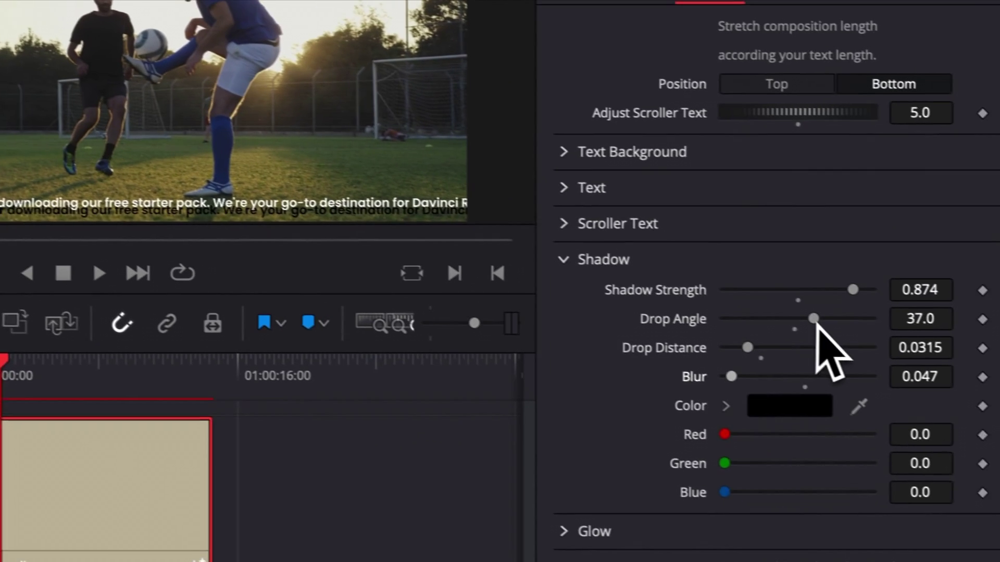
pyautogui.moveTo(821, 326); pyautogui.dragTo(790, 323)
pyautogui.moveTo(725, 342); pyautogui.dragTo(749, 374)
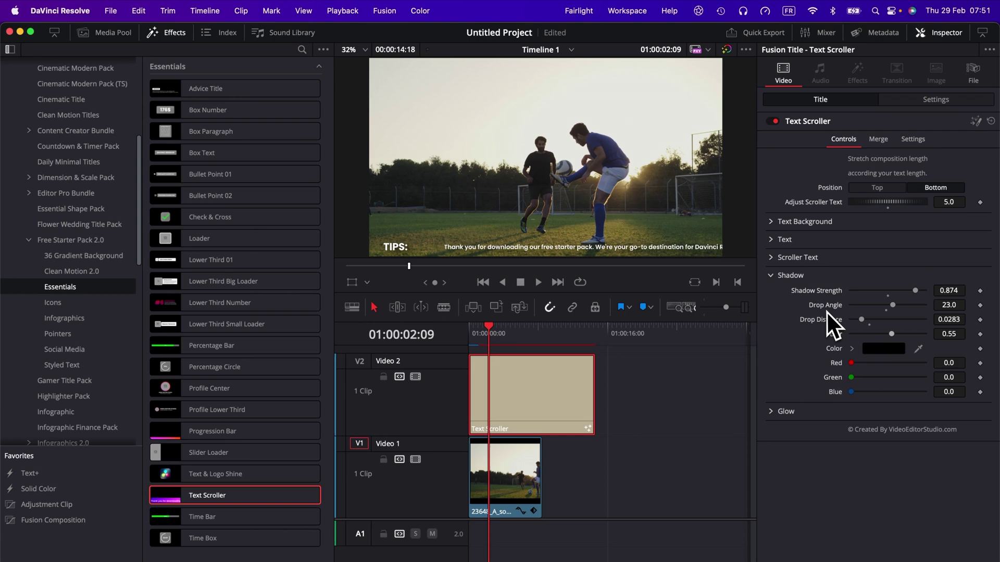
# Step: Give the text a glow with gain 0.906, threshold 0.15 and glow size 5.5
pyautogui.click(771, 276)
pyautogui.click(777, 294)
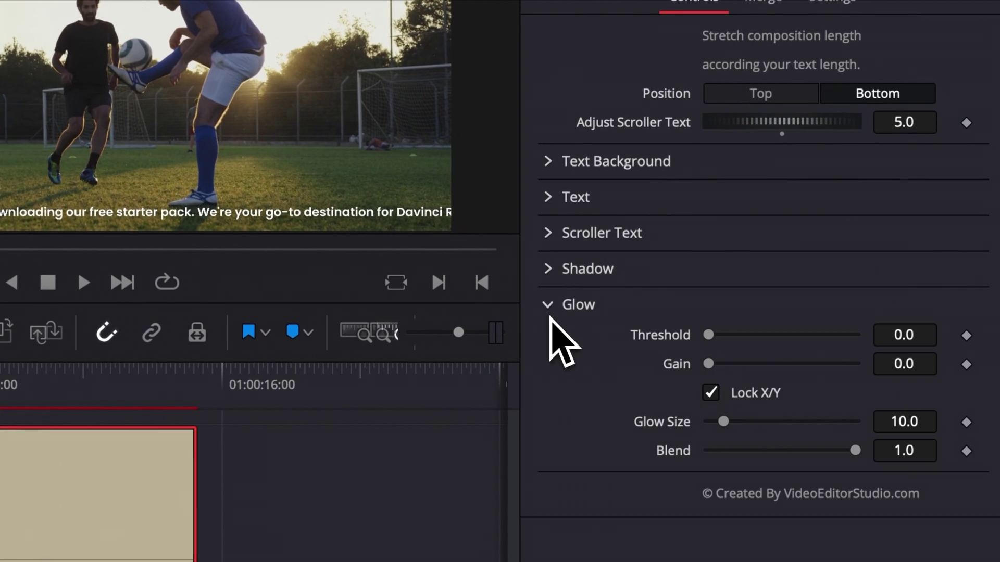
pyautogui.moveTo(717, 369); pyautogui.dragTo(745, 371)
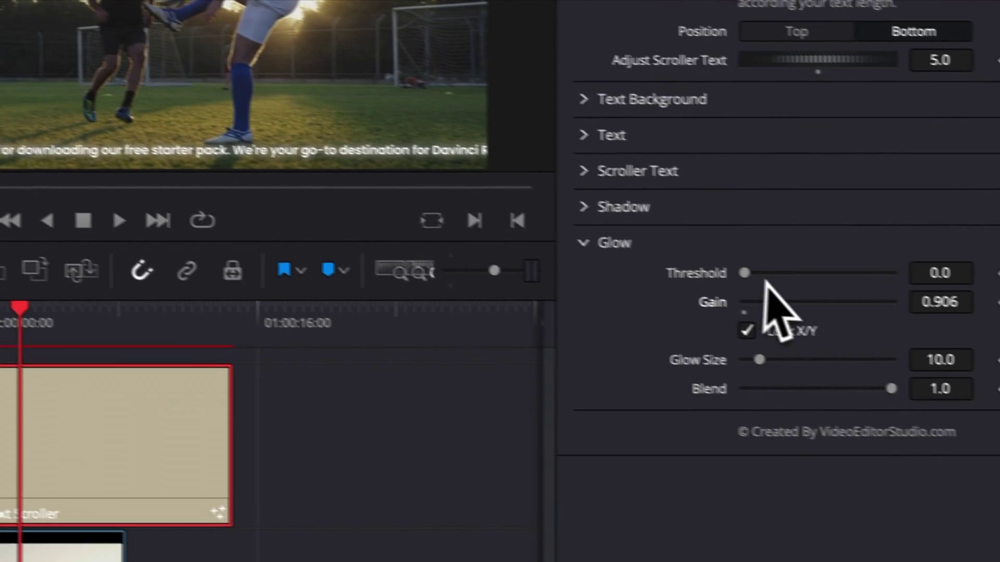
pyautogui.moveTo(706, 264); pyautogui.dragTo(726, 267)
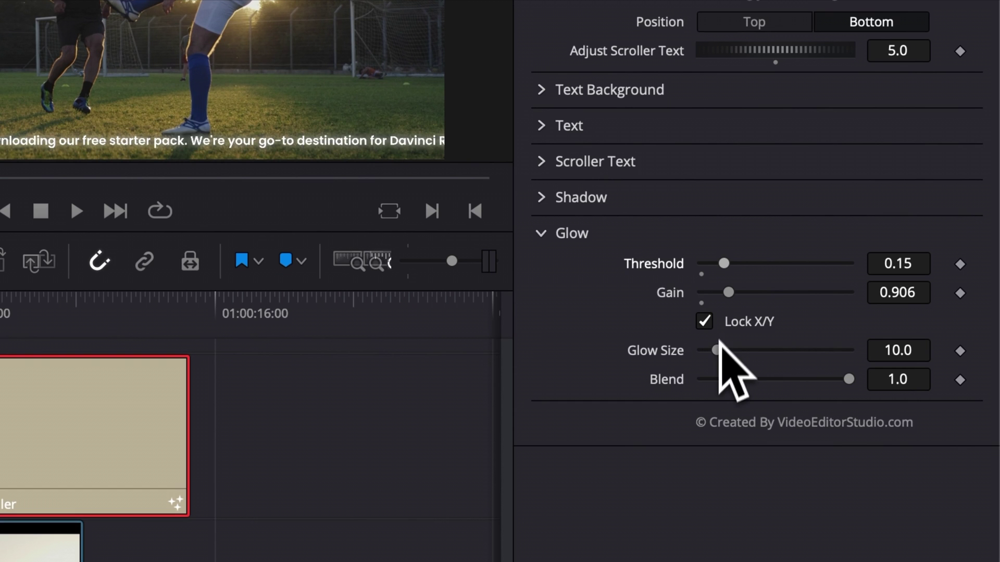
pyautogui.moveTo(717, 349)
pyautogui.mouseDown()
pyautogui.moveTo(761, 350)
pyautogui.moveTo(713, 354)
pyautogui.mouseUp()
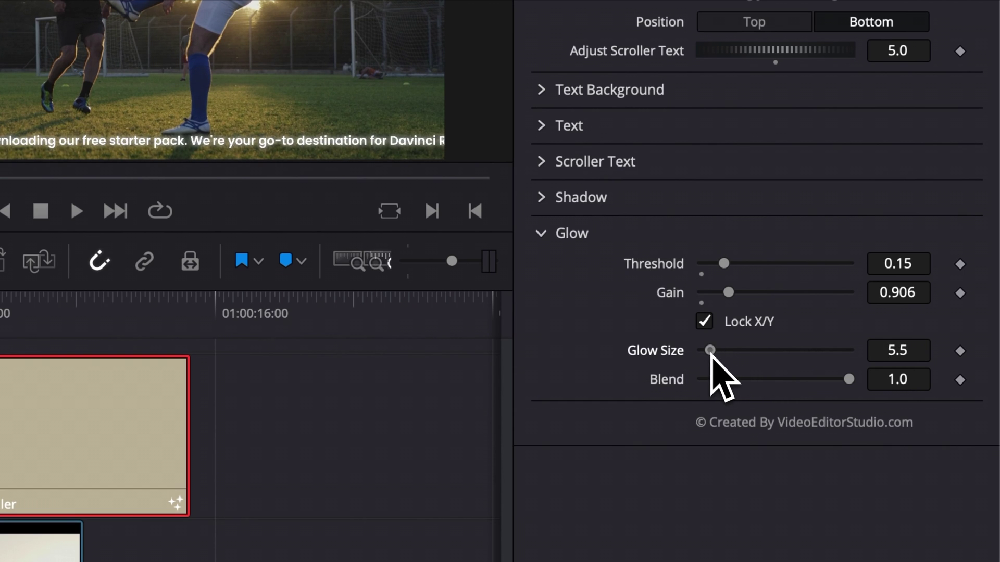